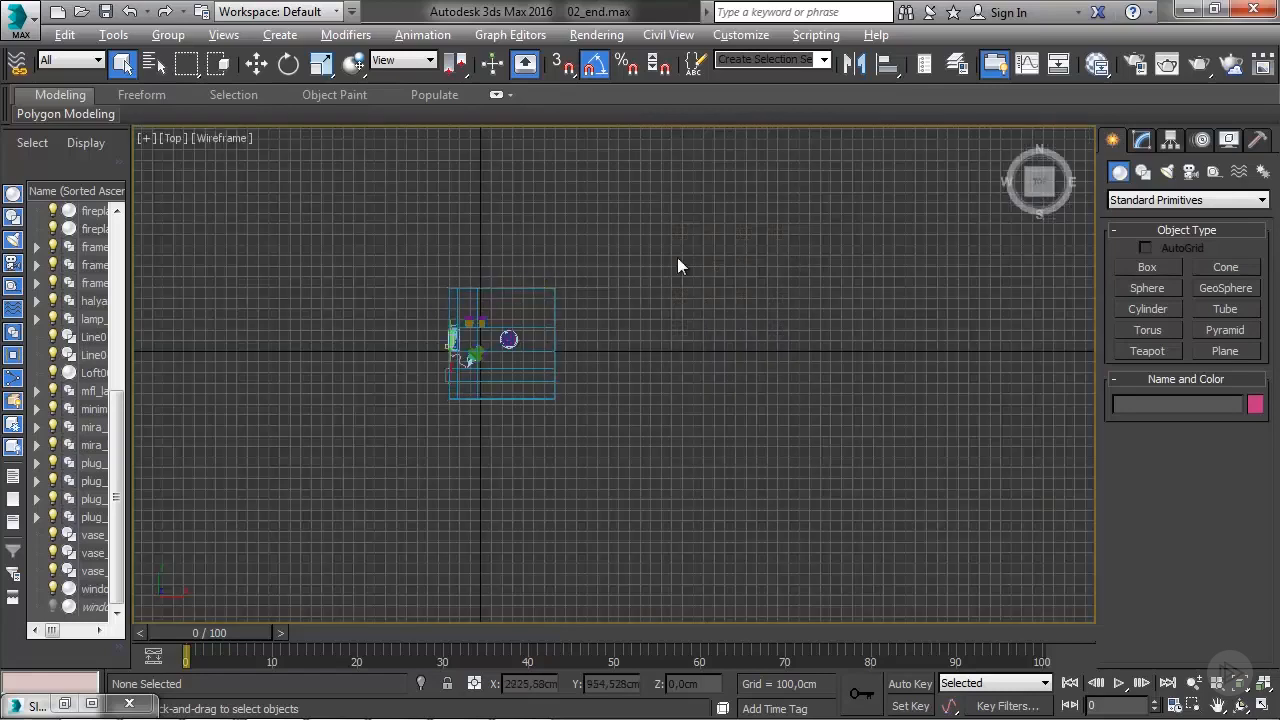
# Create a Daylight system in the top view just outside the room's fireplace wall, accepting the recommended mr Photographic Exposure Control at EV 15.
pyautogui.scroll(5, 617, 360)
pyautogui.scroll(4, 517, 335)
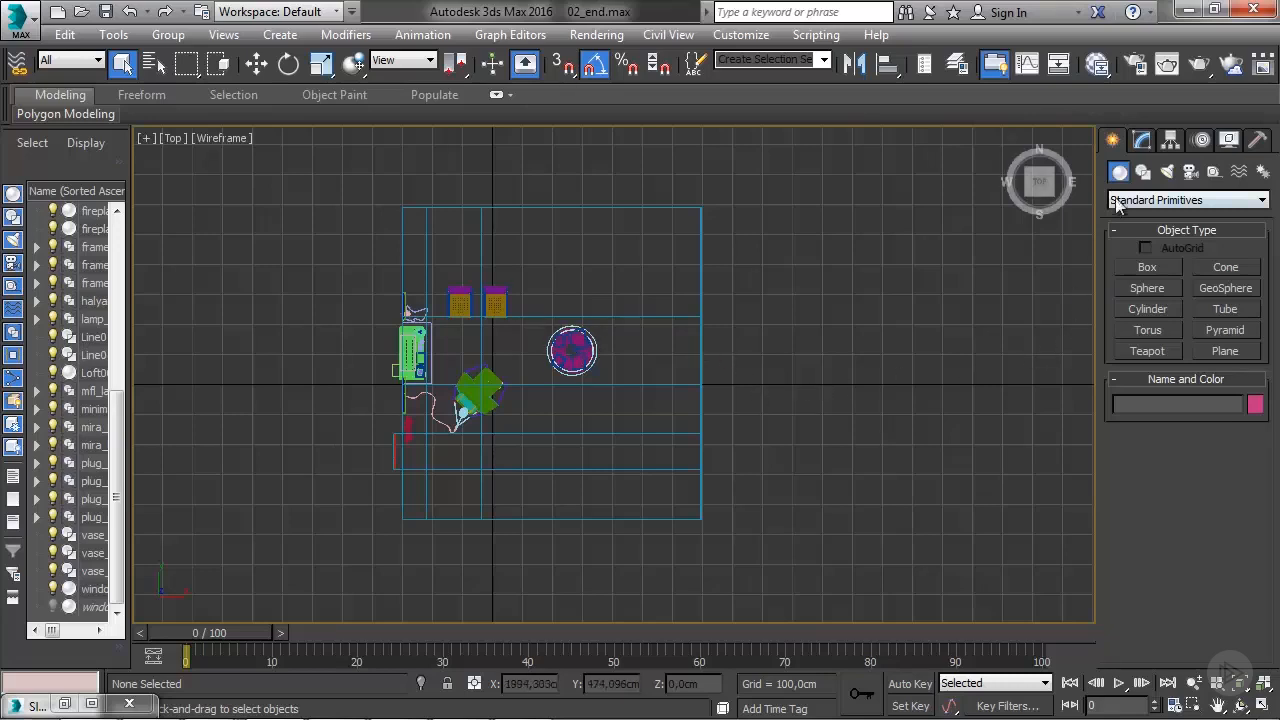
pyautogui.click(1261, 175)
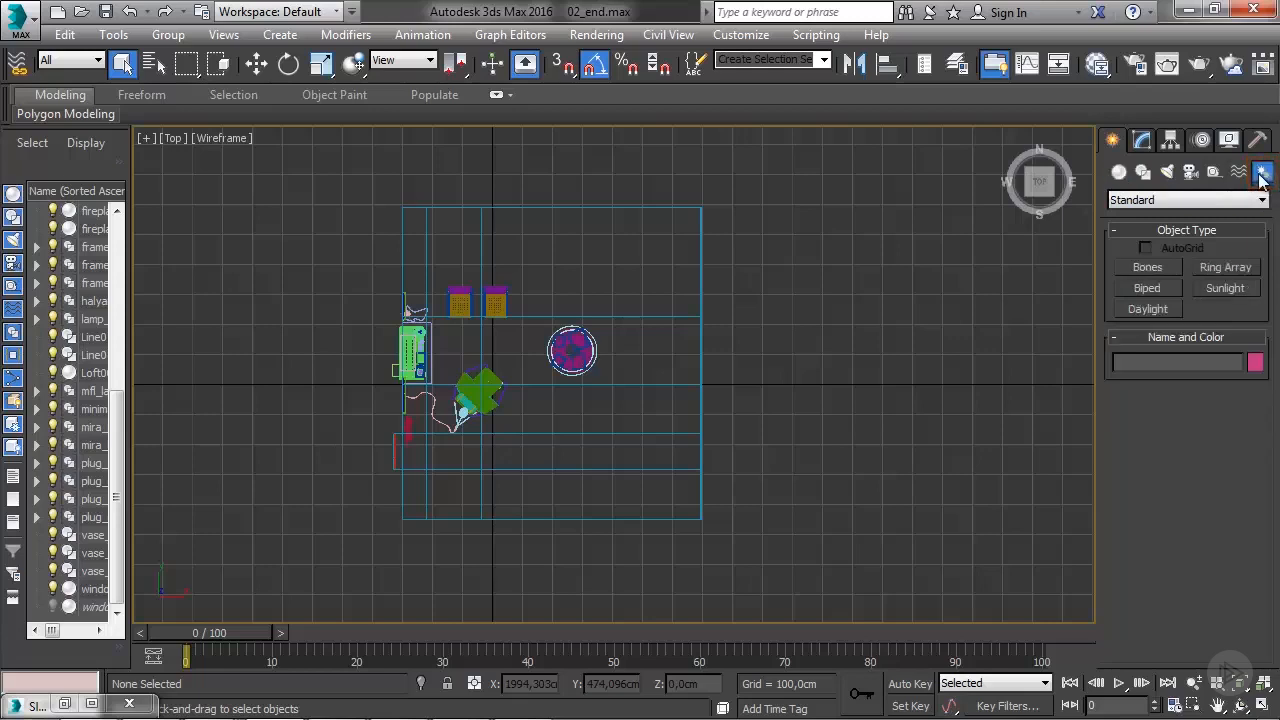
pyautogui.click(1148, 310)
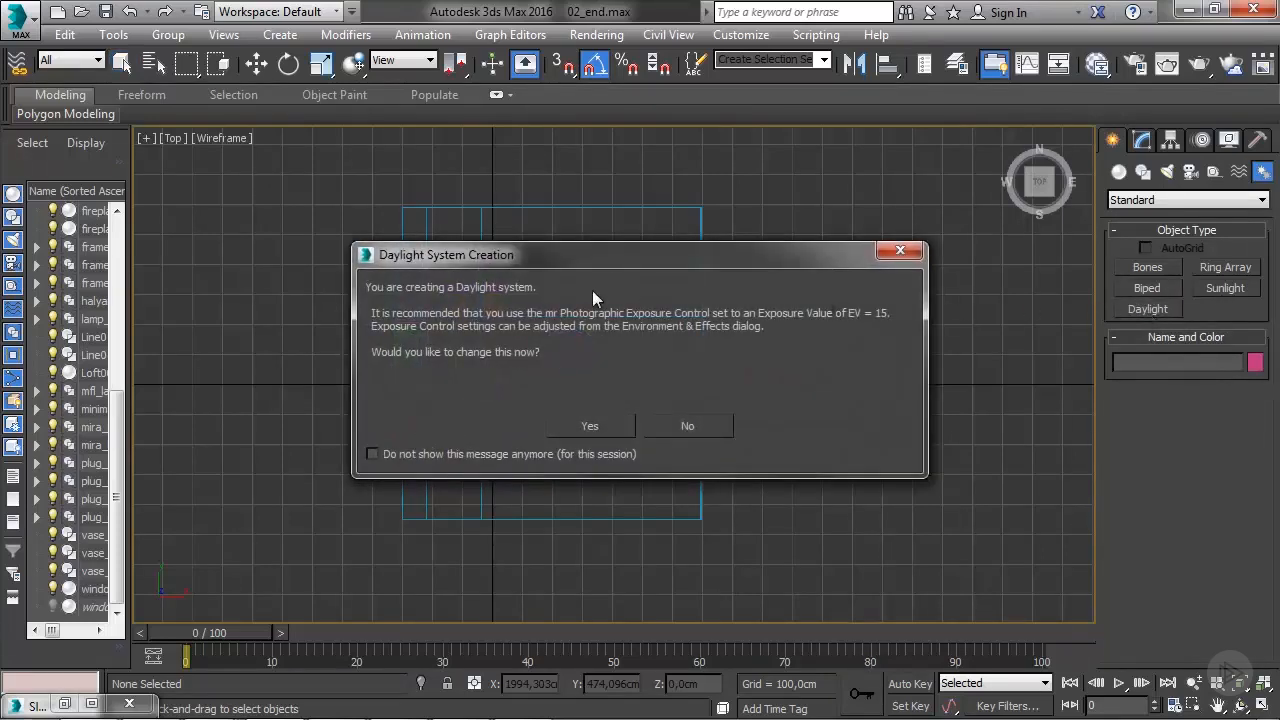
pyautogui.click(589, 428)
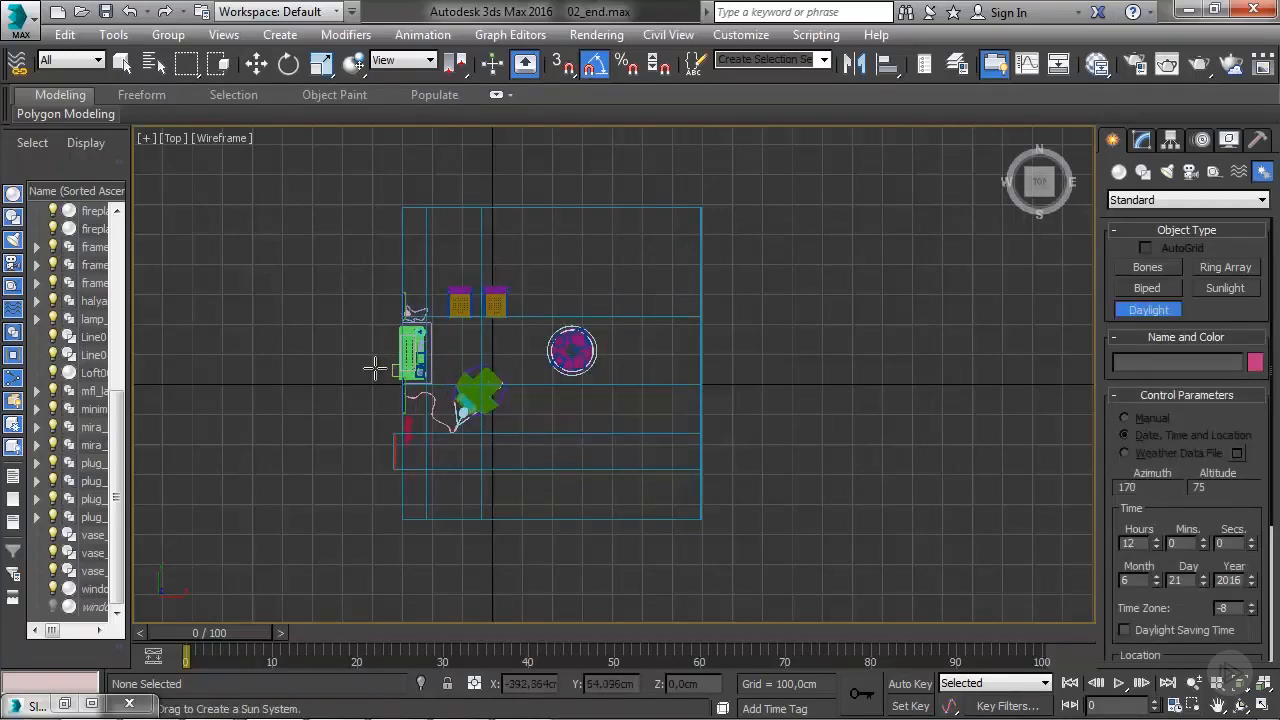
pyautogui.moveTo(375, 370)
pyautogui.mouseDown()
pyautogui.moveTo(398, 388)
pyautogui.moveTo(380, 374)
pyautogui.mouseUp()
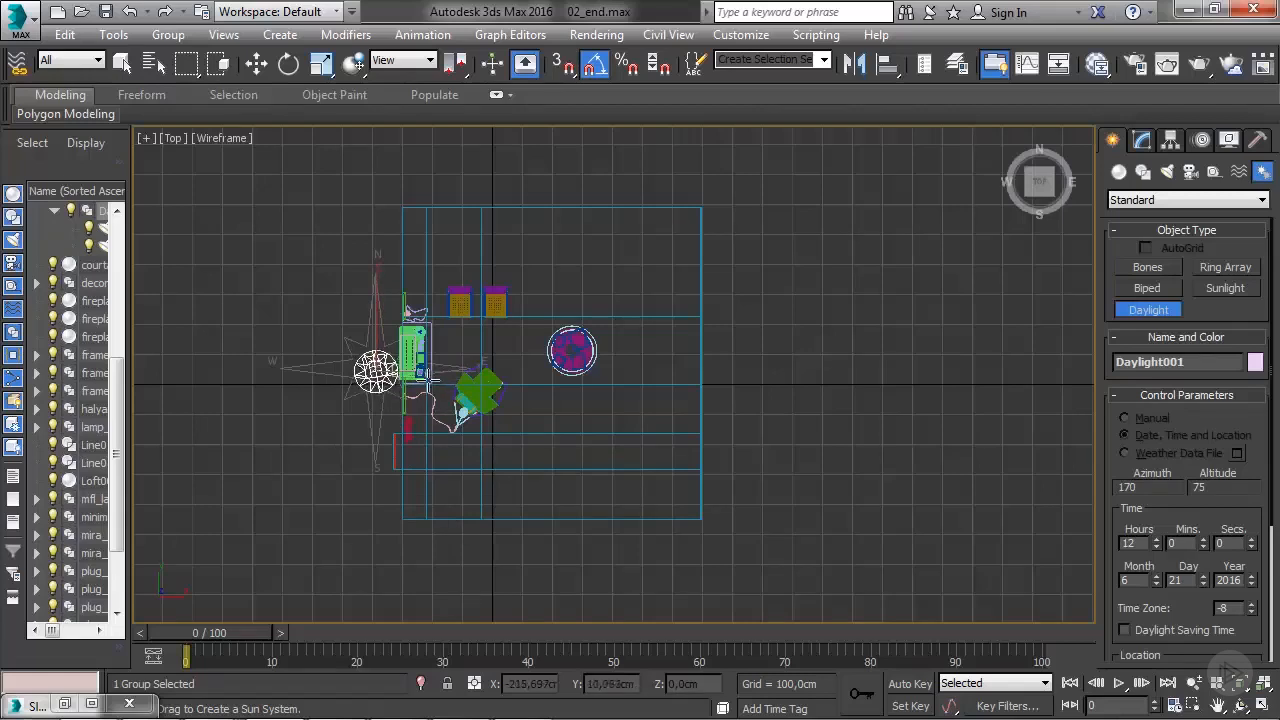
pyautogui.rightClick(410, 510)
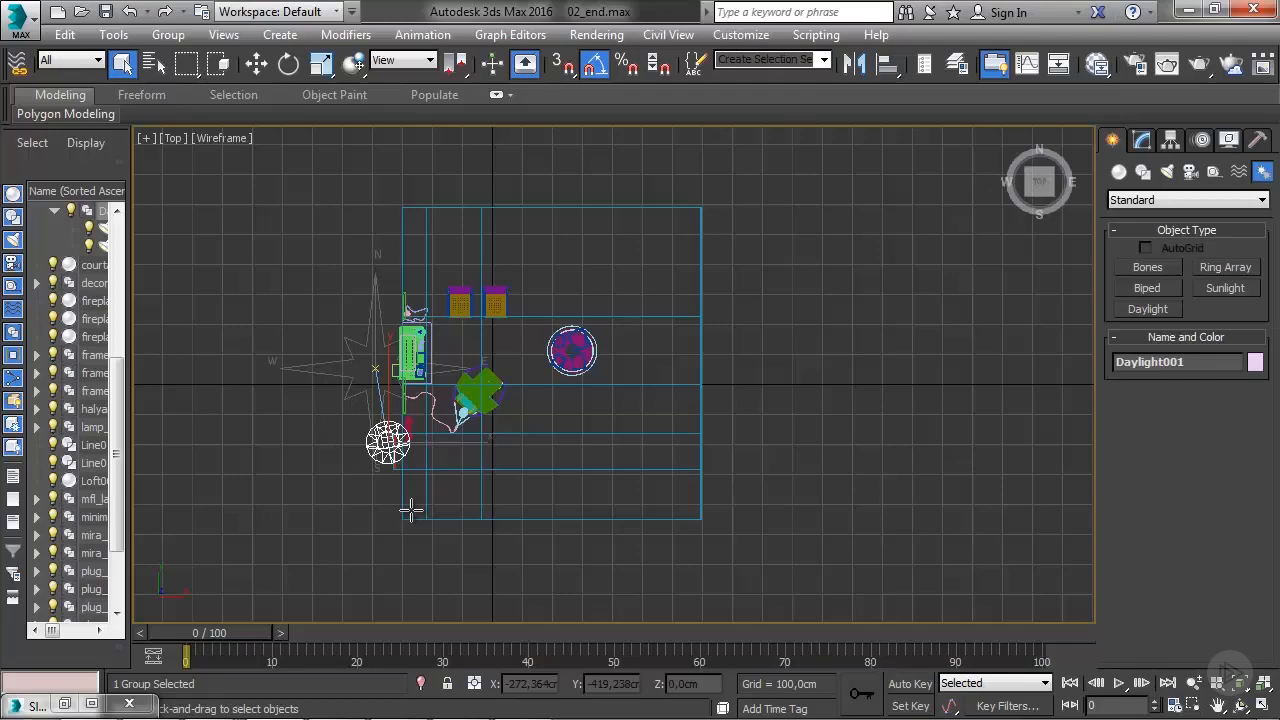
# Set the daylight's sunlight to mr Sun and its skylight to mr Sky, adding the mr Physical Sky environment map automatically.
pyautogui.press('f')
pyautogui.scroll(-8, 457, 408)
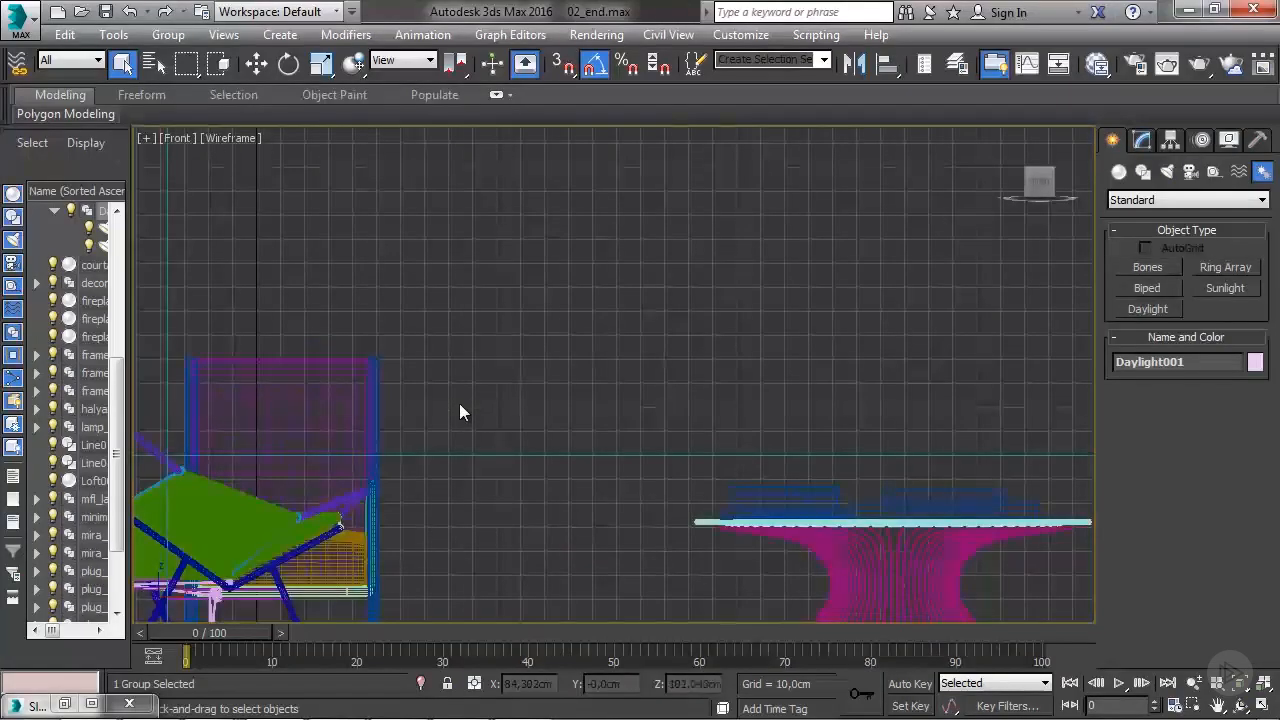
pyautogui.scroll(-6, 455, 405)
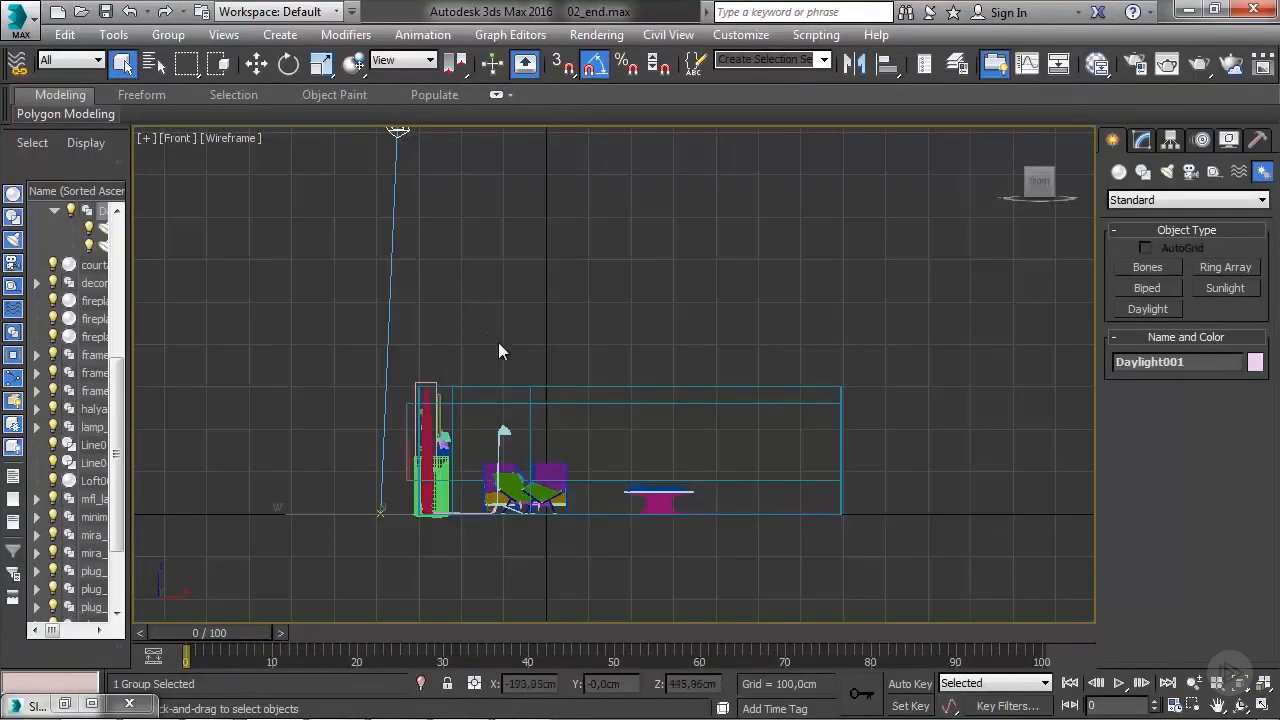
pyautogui.moveTo(498, 349); pyautogui.dragTo(466, 391, button='middle')
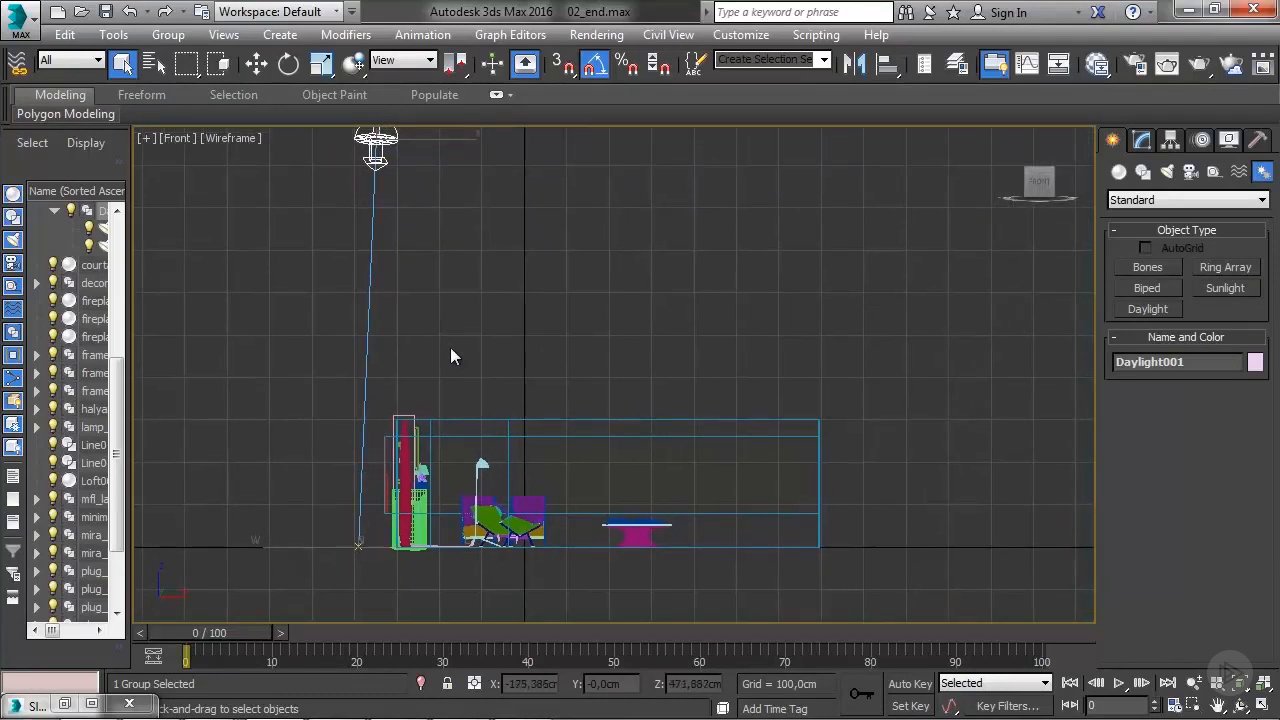
pyautogui.moveTo(436, 380); pyautogui.dragTo(446, 414, button='middle')
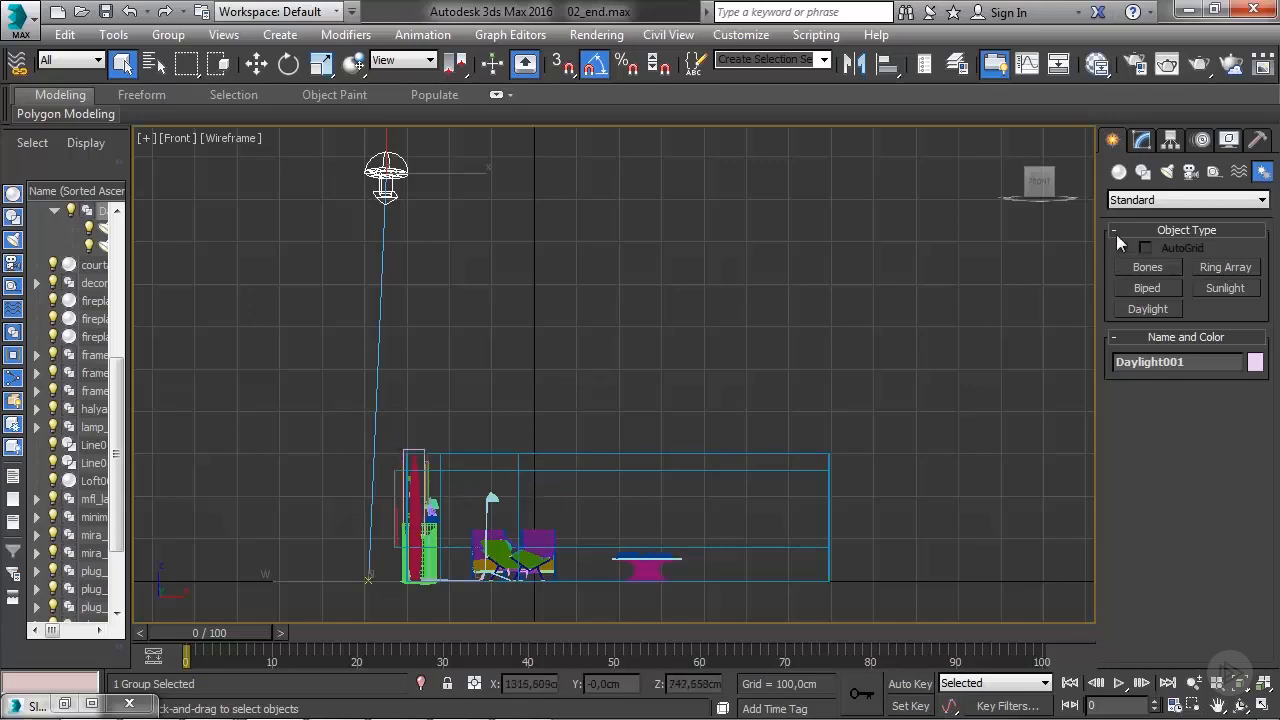
pyautogui.click(1142, 142)
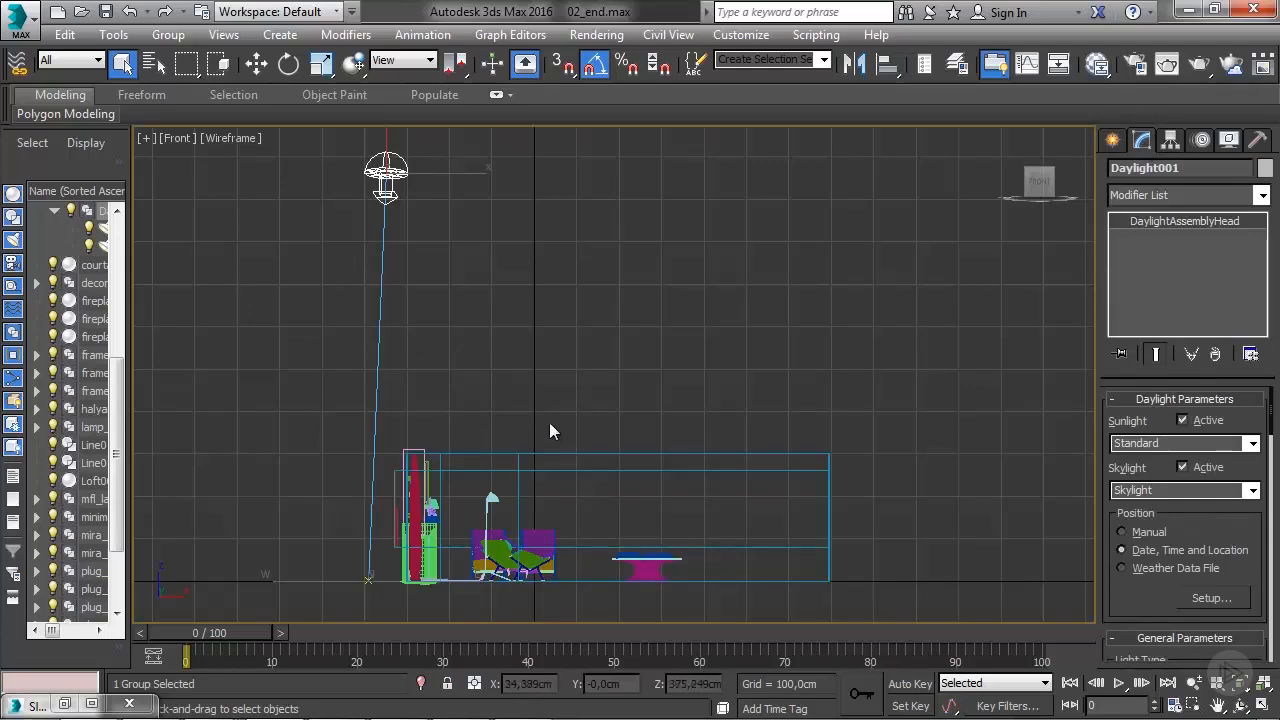
pyautogui.click(1250, 443)
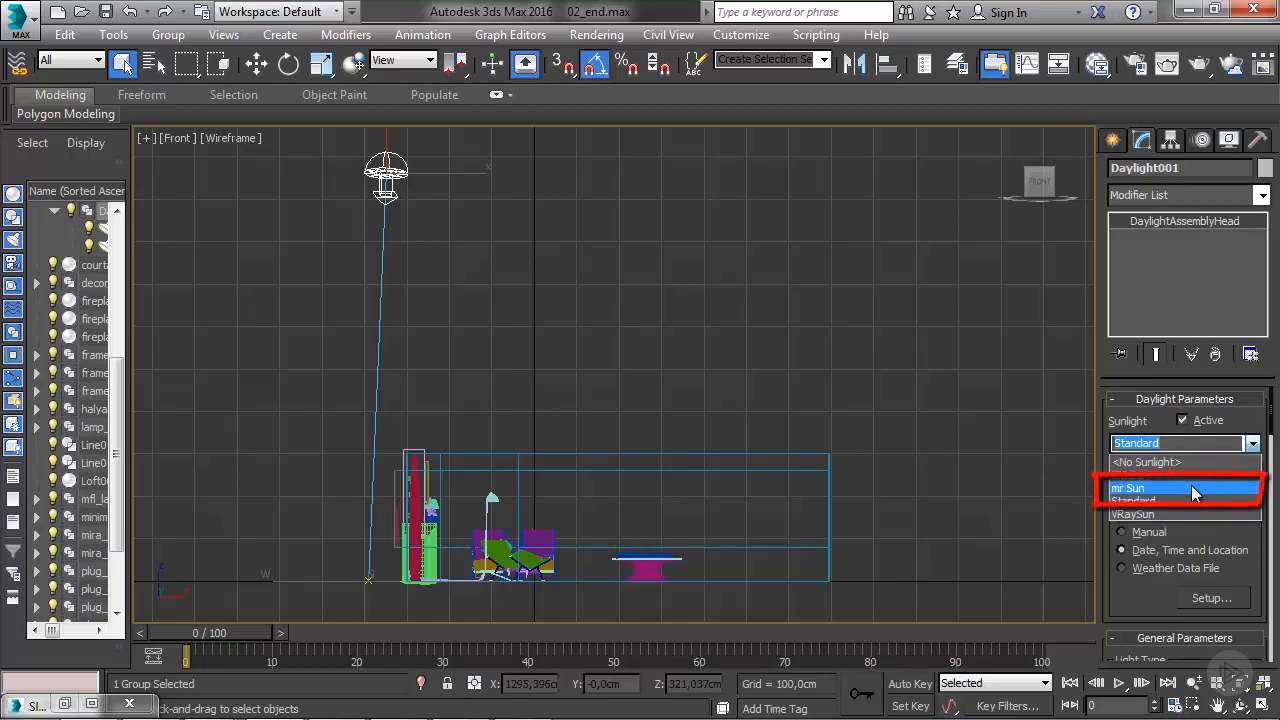
pyautogui.click(1191, 487)
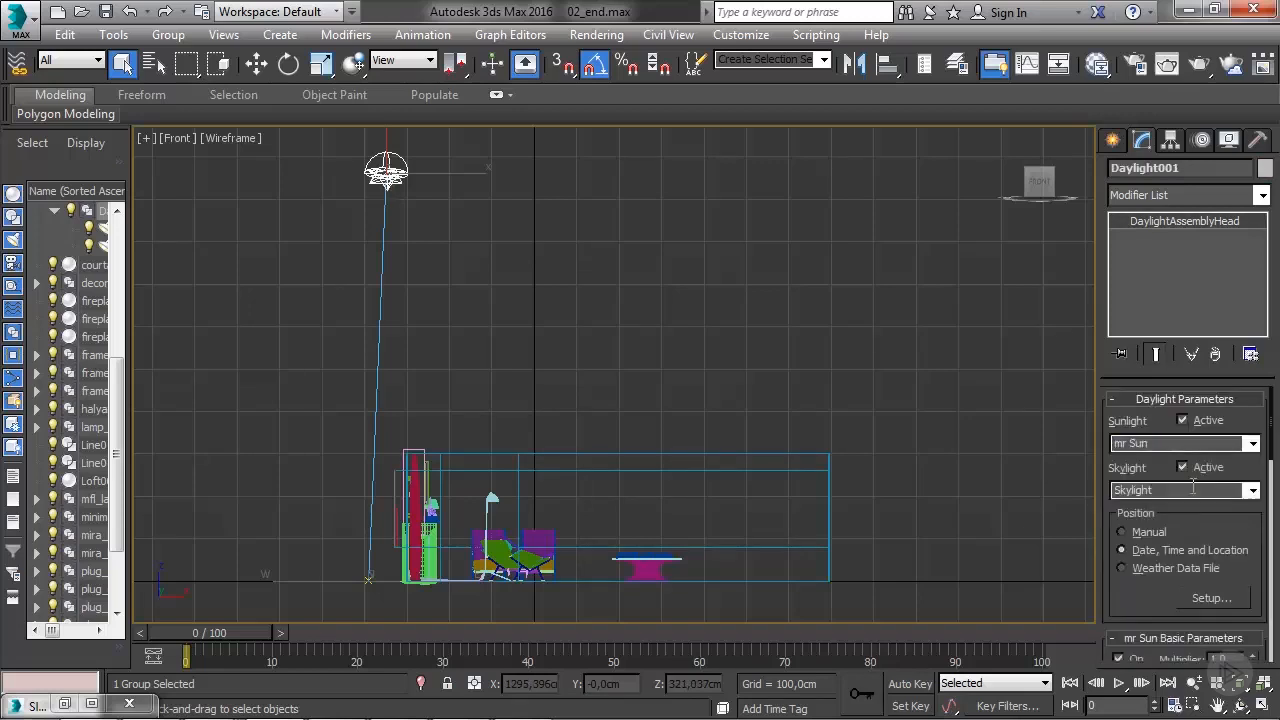
pyautogui.click(1251, 490)
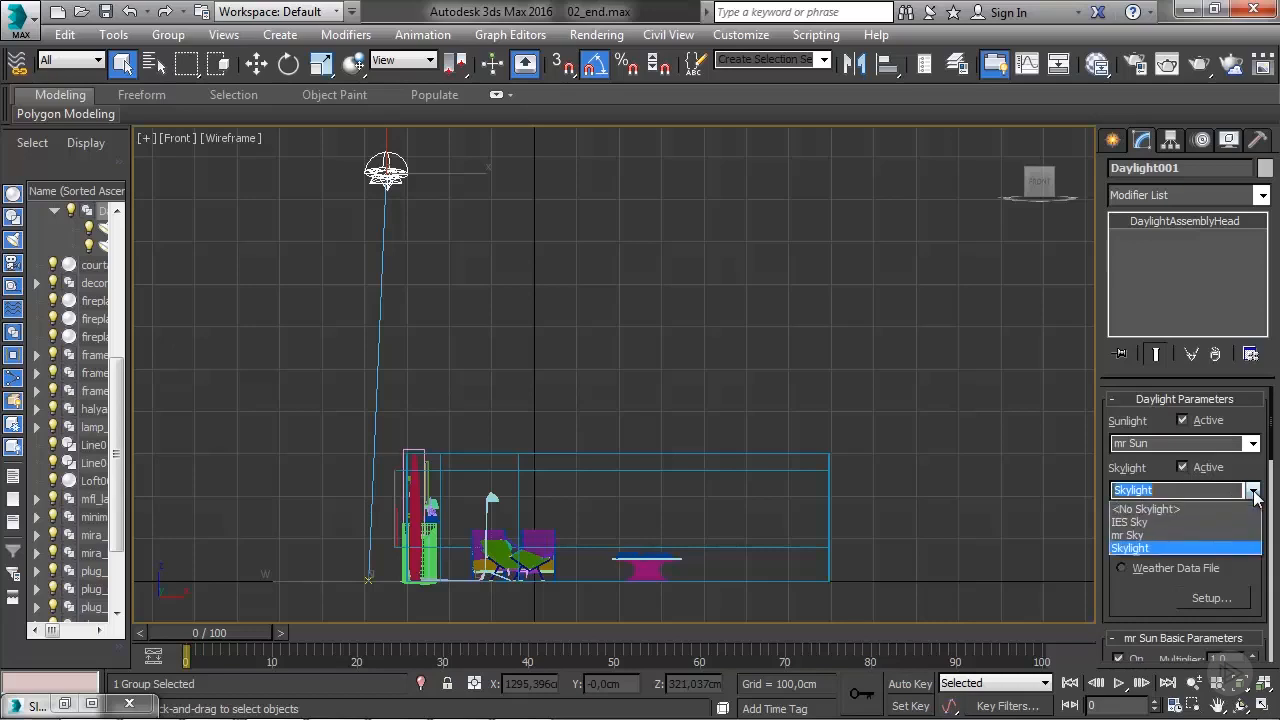
pyautogui.click(1143, 537)
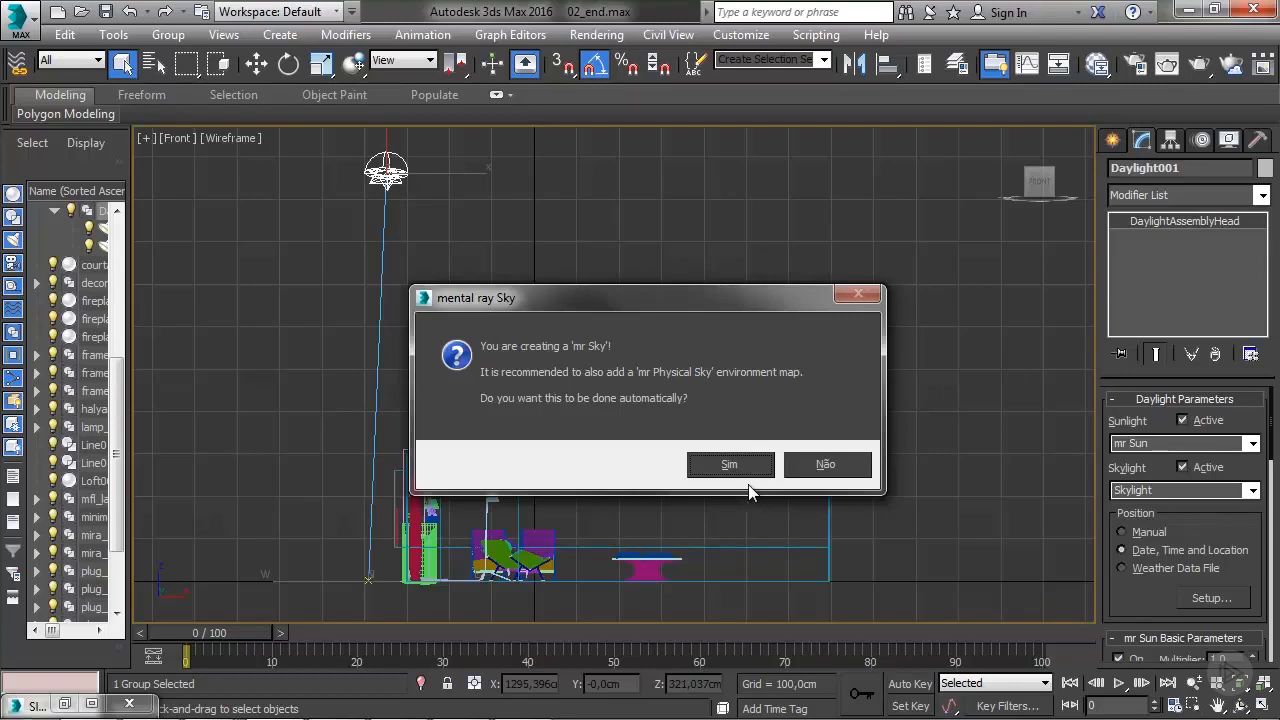
pyautogui.click(752, 468)
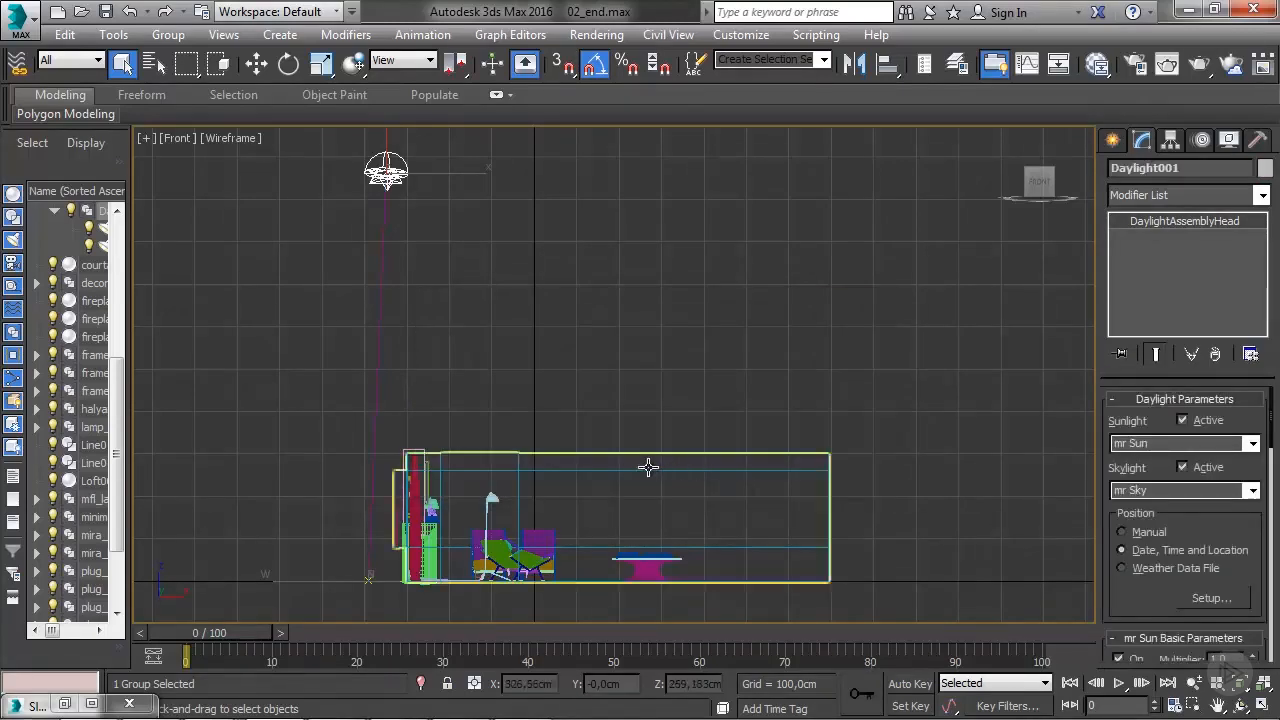
# Try manual positioning by moving the sun lower in the front view, and return to Date, Time and Location positioning.
pyautogui.moveTo(462, 530); pyautogui.dragTo(502, 518, button='middle')
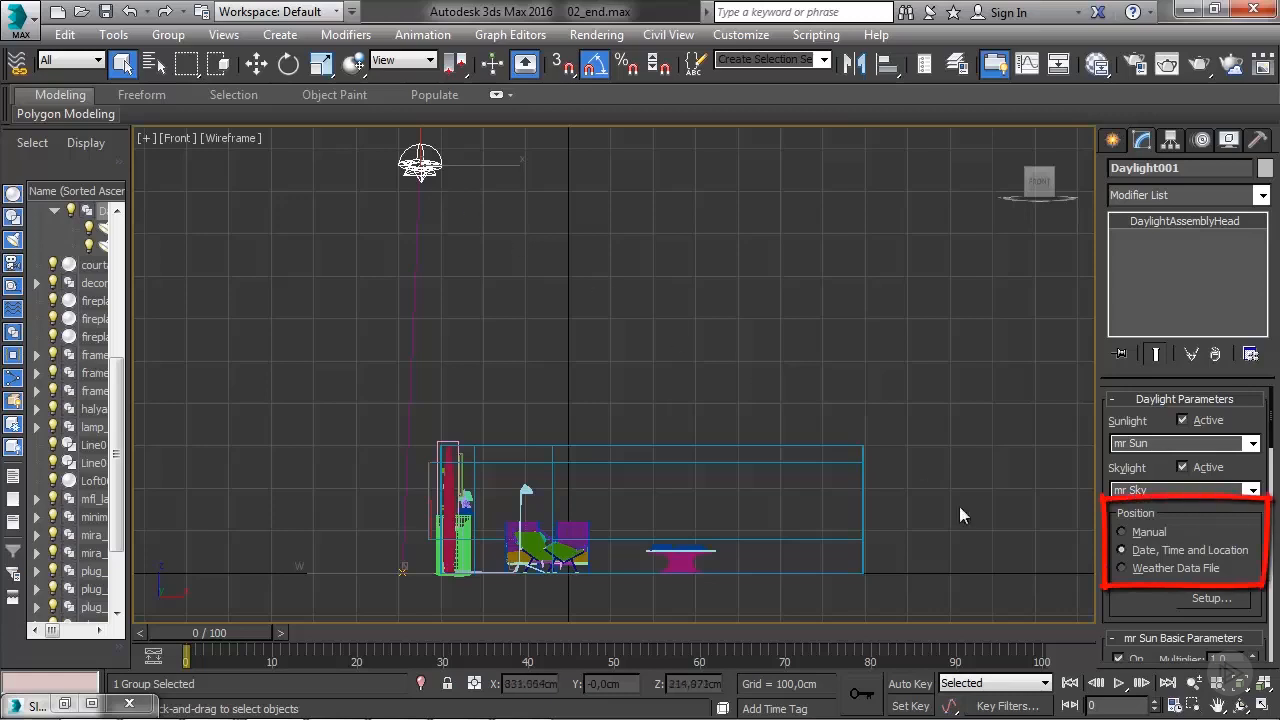
pyautogui.click(1123, 533)
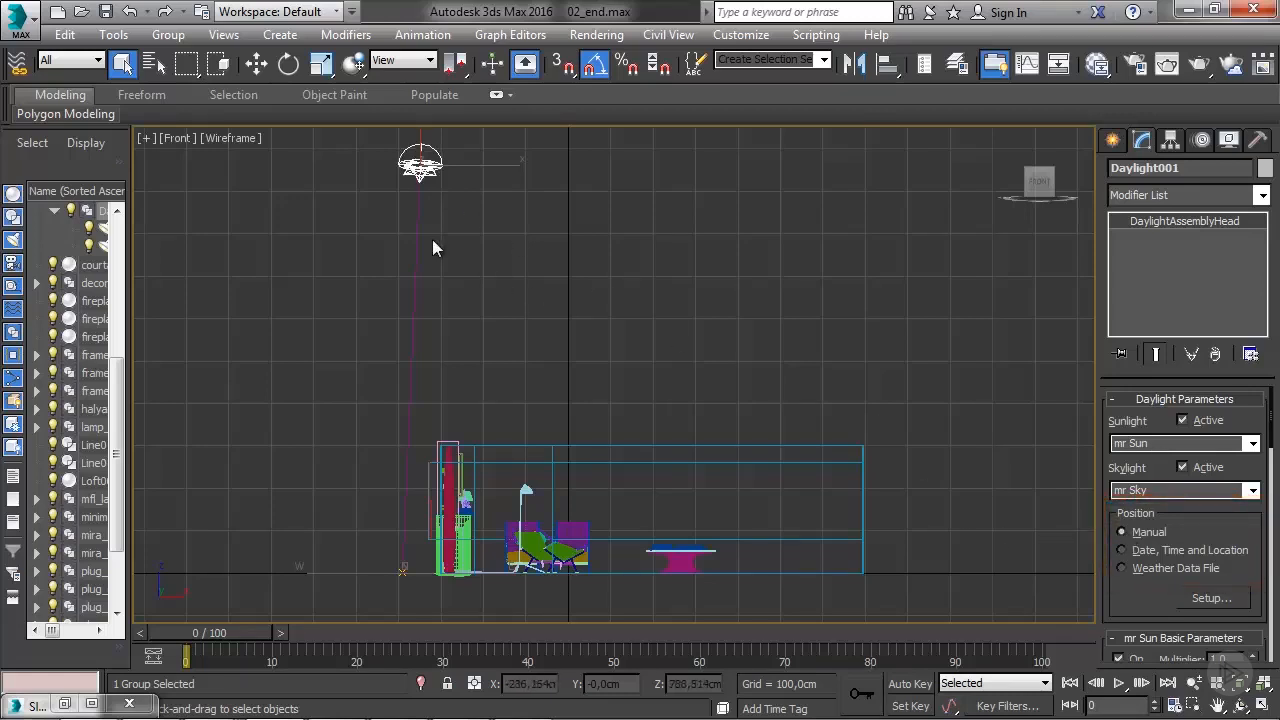
pyautogui.press('w')
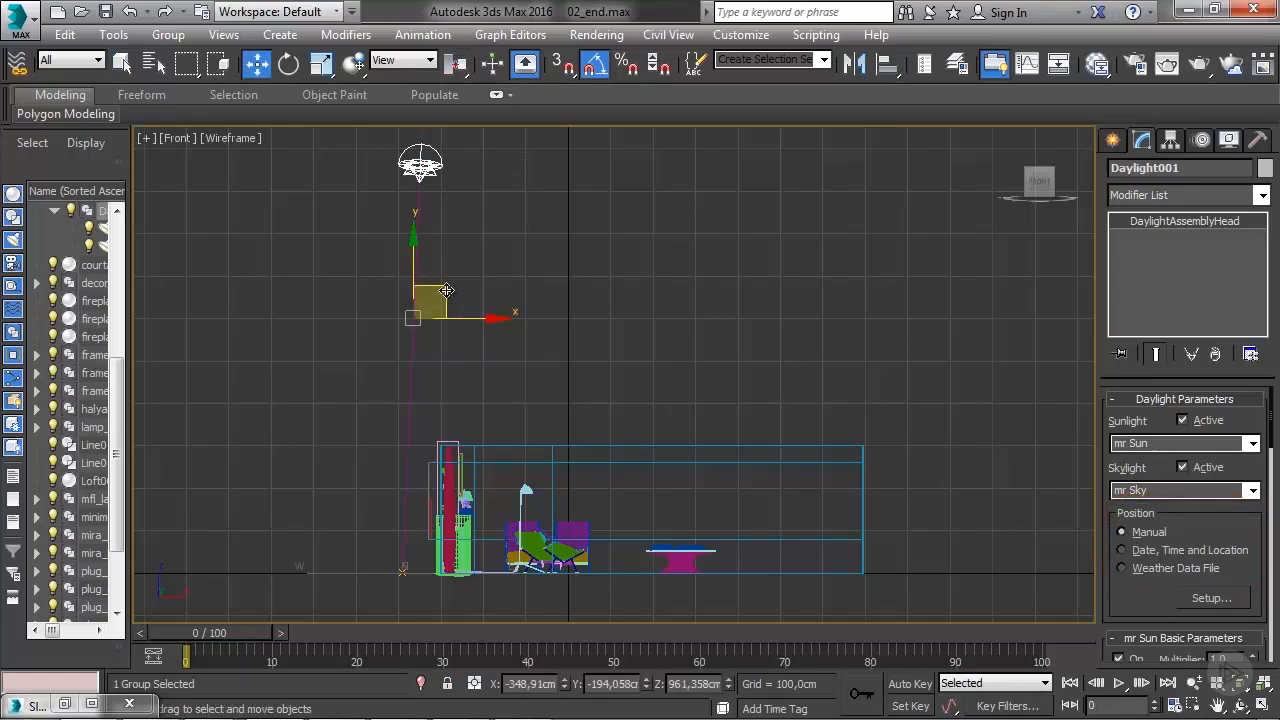
pyautogui.moveTo(445, 301); pyautogui.dragTo(458, 366)
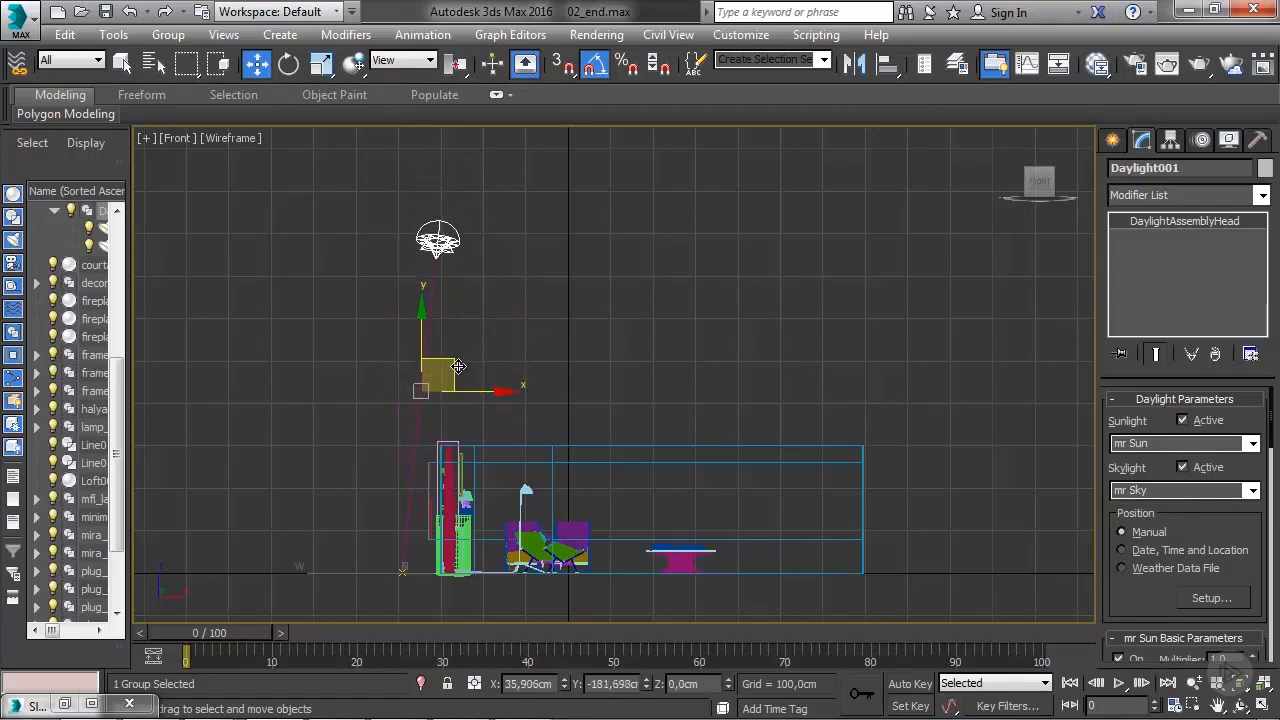
pyautogui.click(1123, 550)
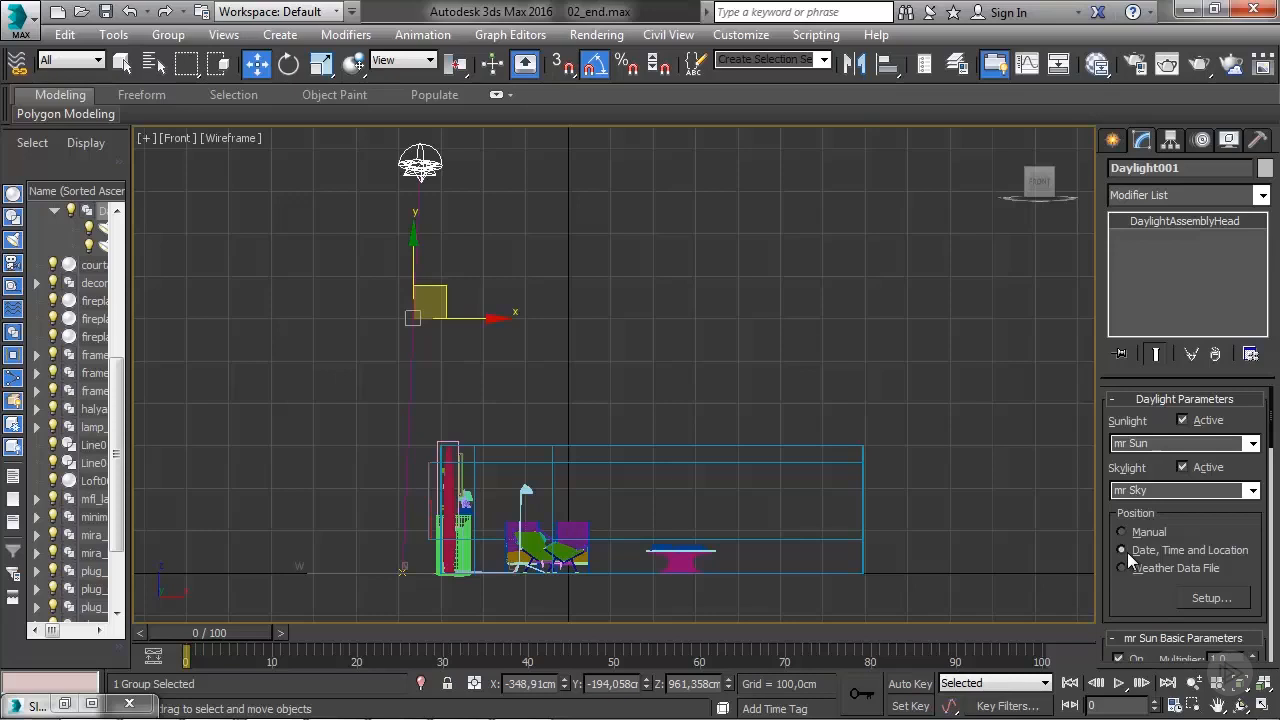
# Open the daylight position setup and browse the North America city list, selecting Samsville, IL, without applying the location.
pyautogui.click(1197, 597)
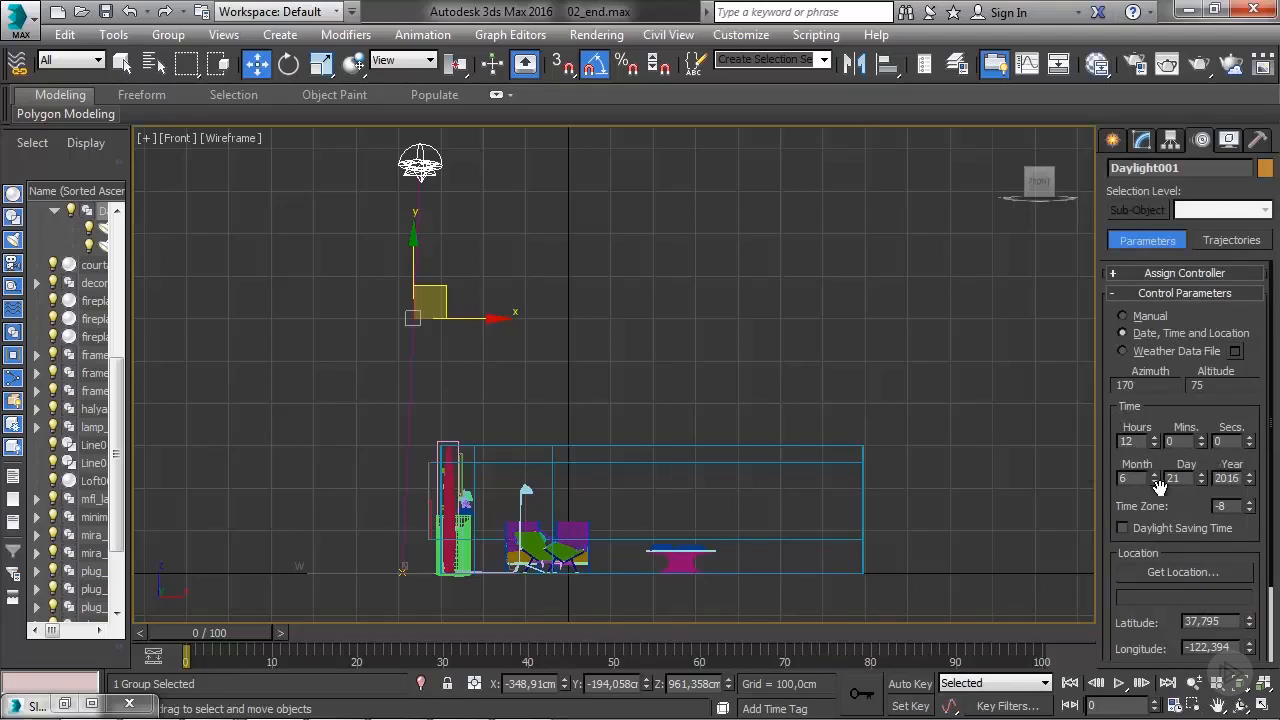
pyautogui.click(1180, 571)
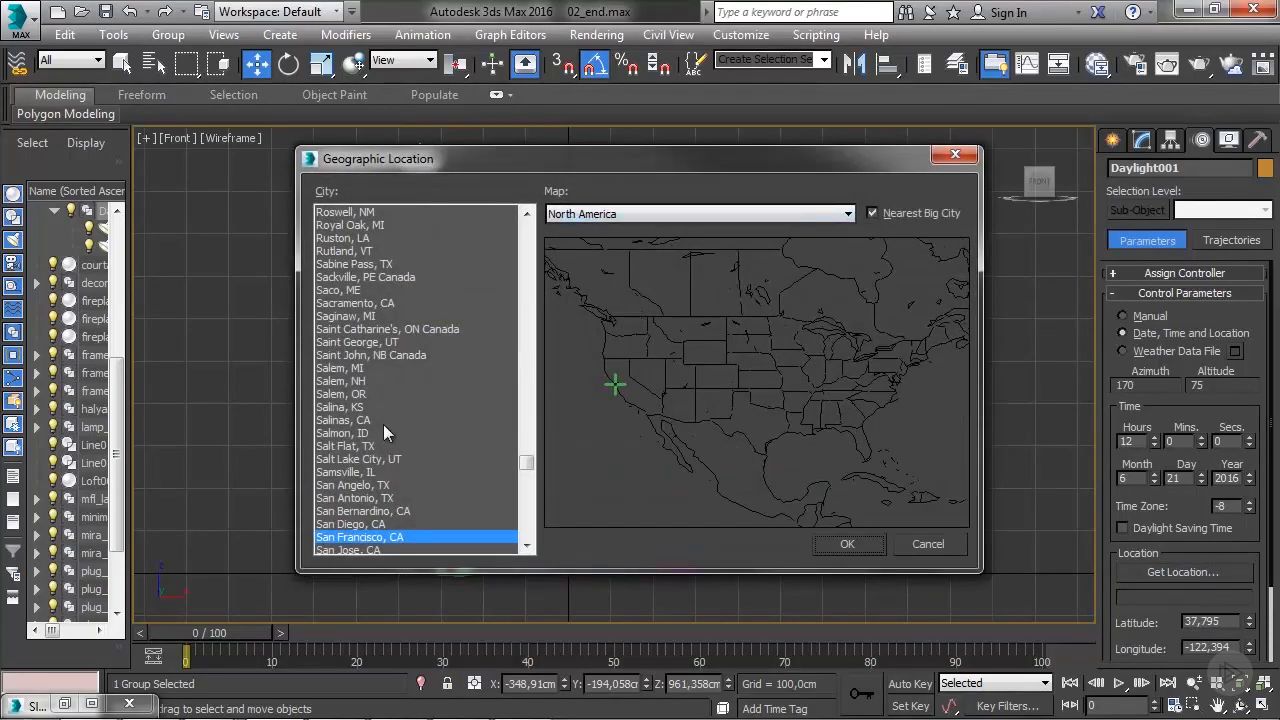
pyautogui.moveTo(383, 428); pyautogui.dragTo(369, 478)
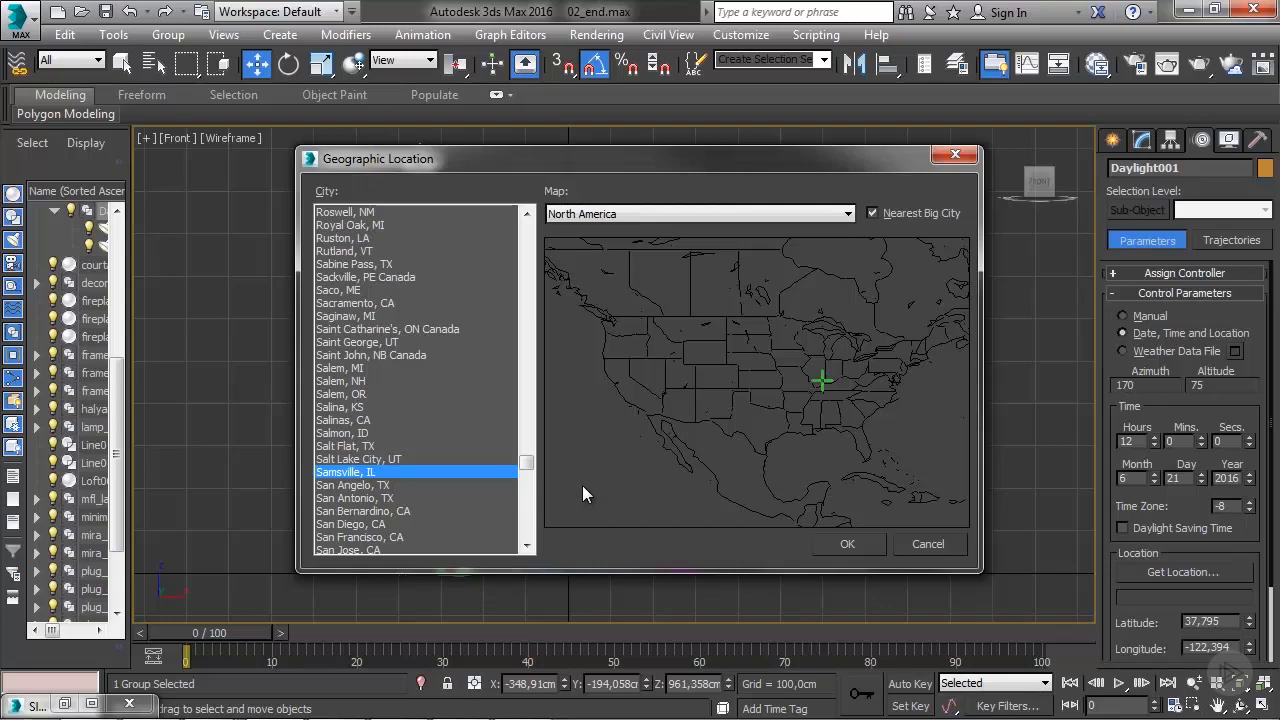
pyautogui.click(946, 550)
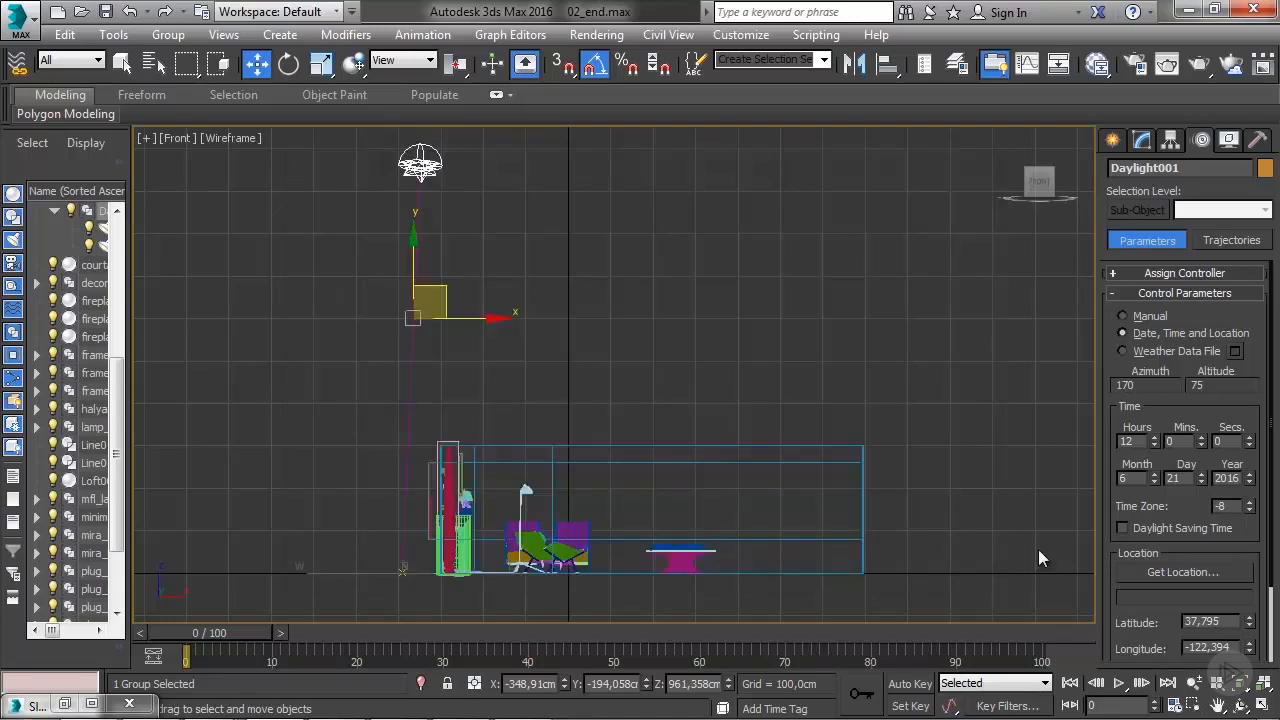
# Set the daylight system's time to 9 hours.
pyautogui.click(1153, 444)
pyautogui.click(1153, 444)
pyautogui.click(1153, 444)
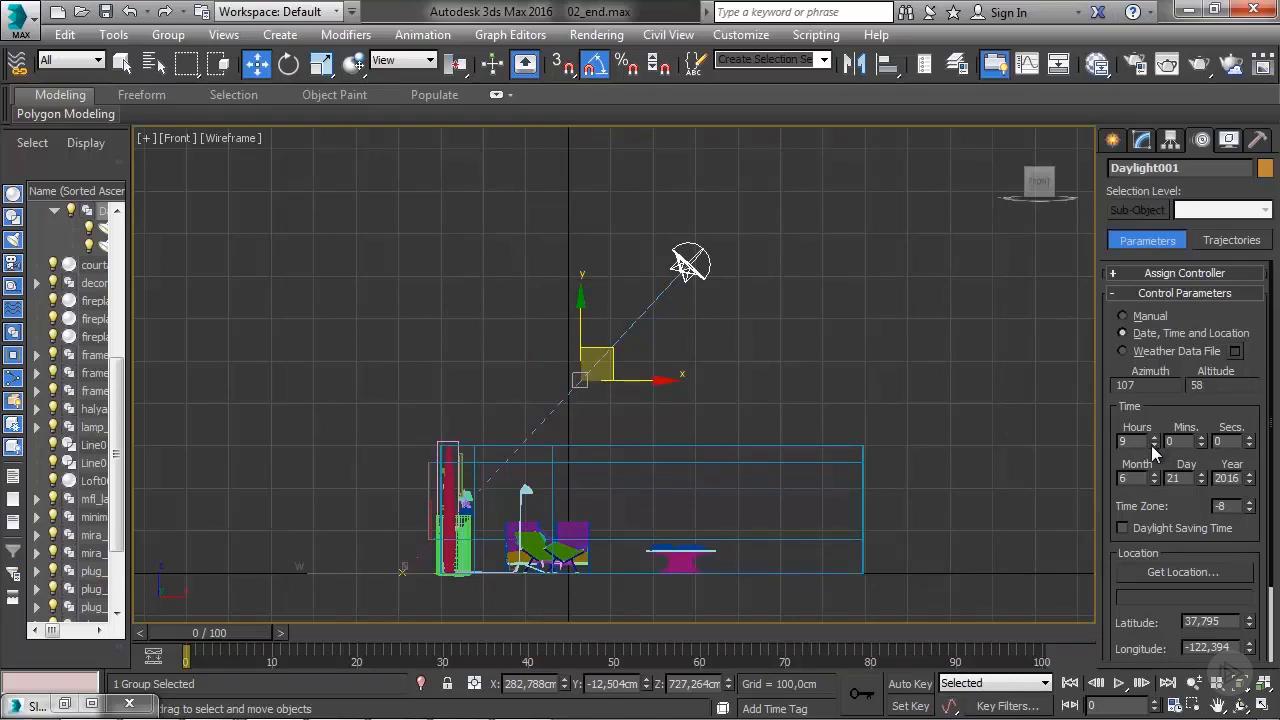
pyautogui.moveTo(688, 429); pyautogui.dragTo(683, 383, button='middle')
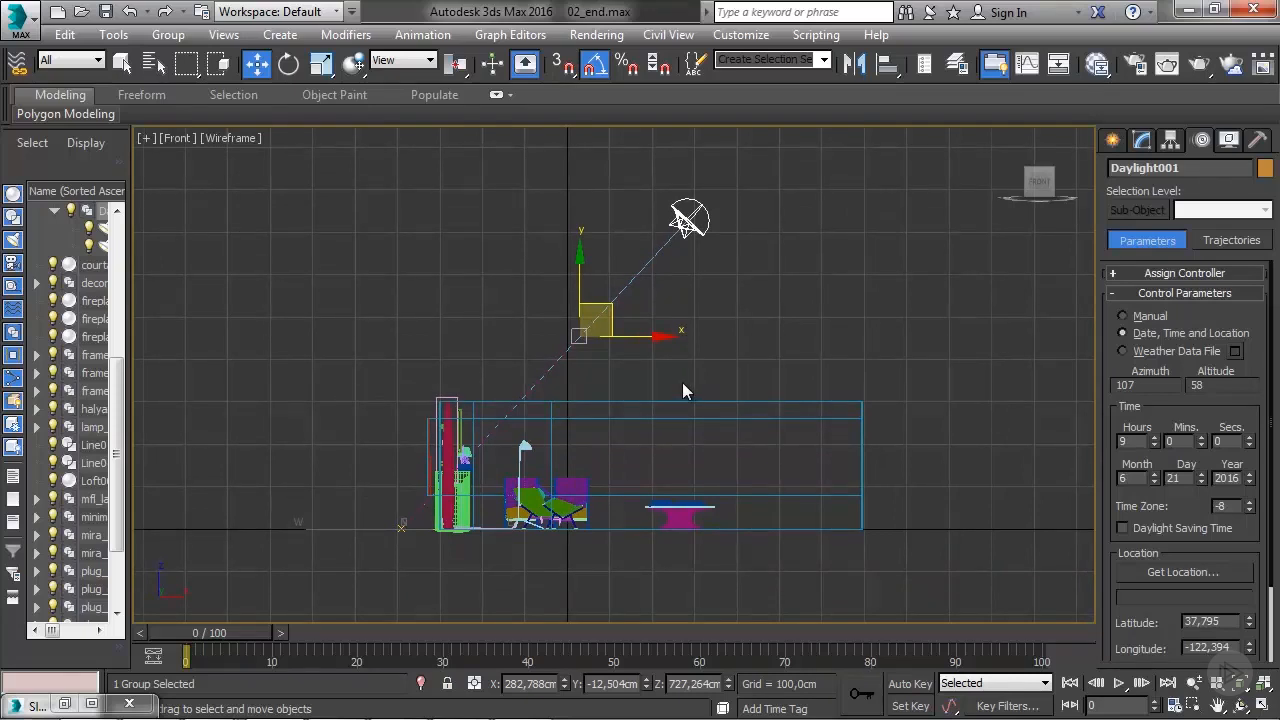
# Set the daylight's North Direction to 144 in the top view so the sun lies outside the window wall.
pyautogui.press('t')
pyautogui.moveTo(546, 404); pyautogui.dragTo(580, 394, button='middle')
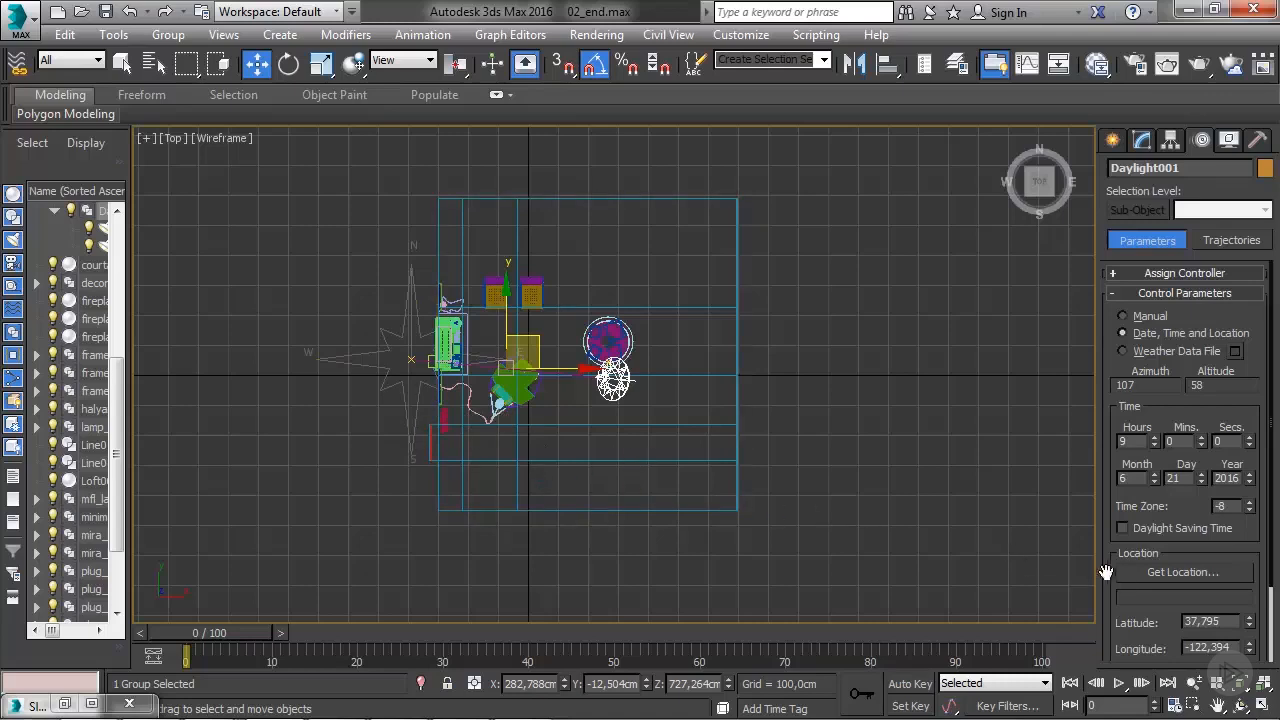
pyautogui.moveTo(1109, 557); pyautogui.dragTo(1106, 371)
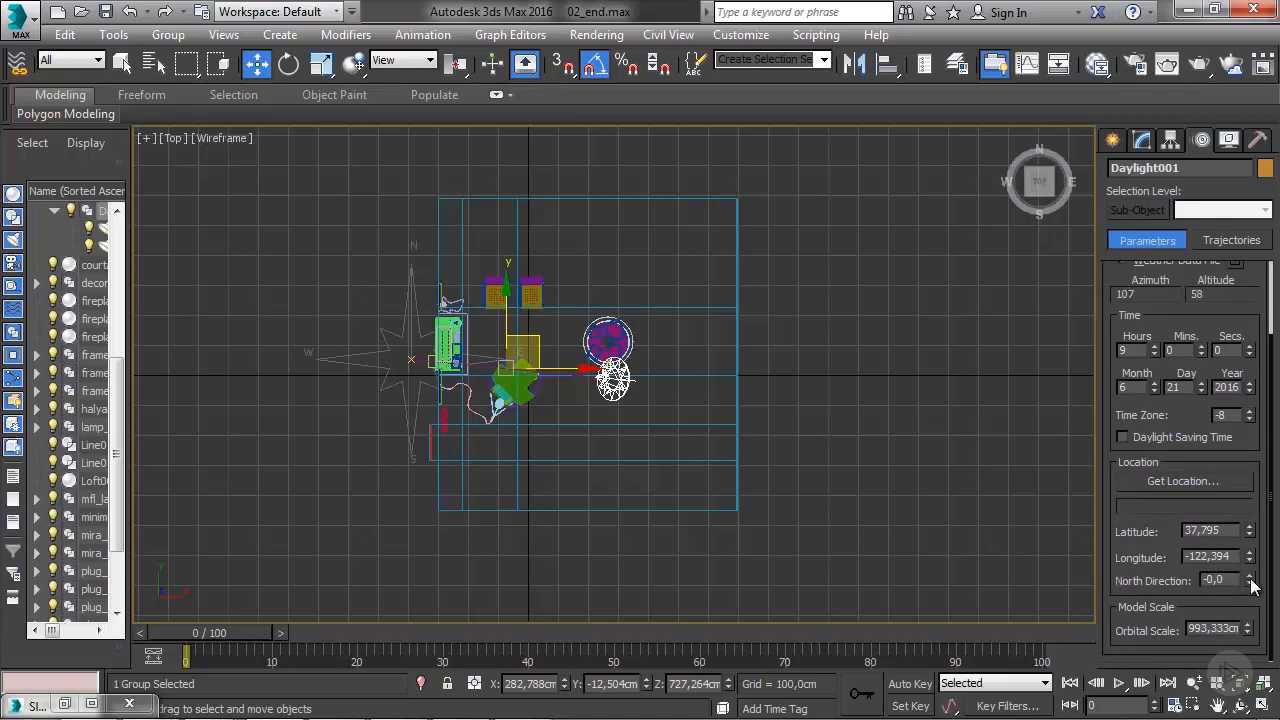
pyautogui.moveTo(1250, 580); pyautogui.dragTo(1236, 431)
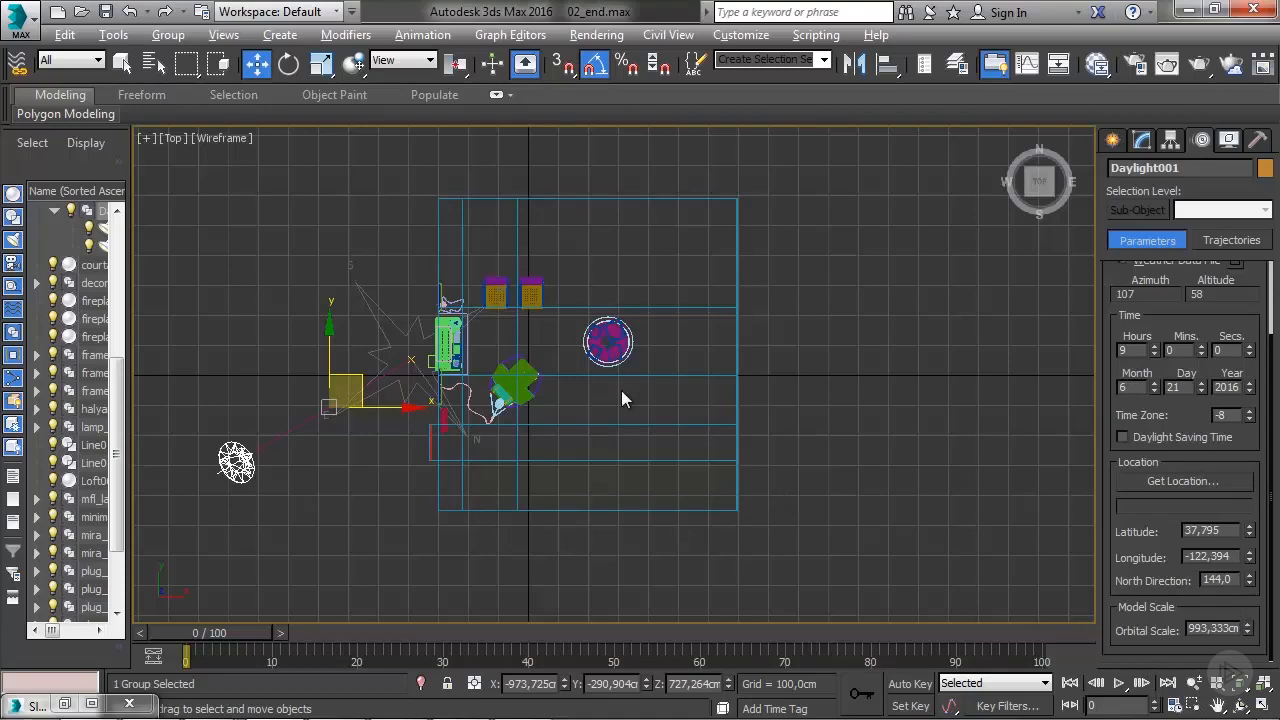
# Show all four viewports, render the perspective view facing the fireplace, and close the rendered image.
pyautogui.hotkey('alt', 'w')
pyautogui.rightClick(467, 481)
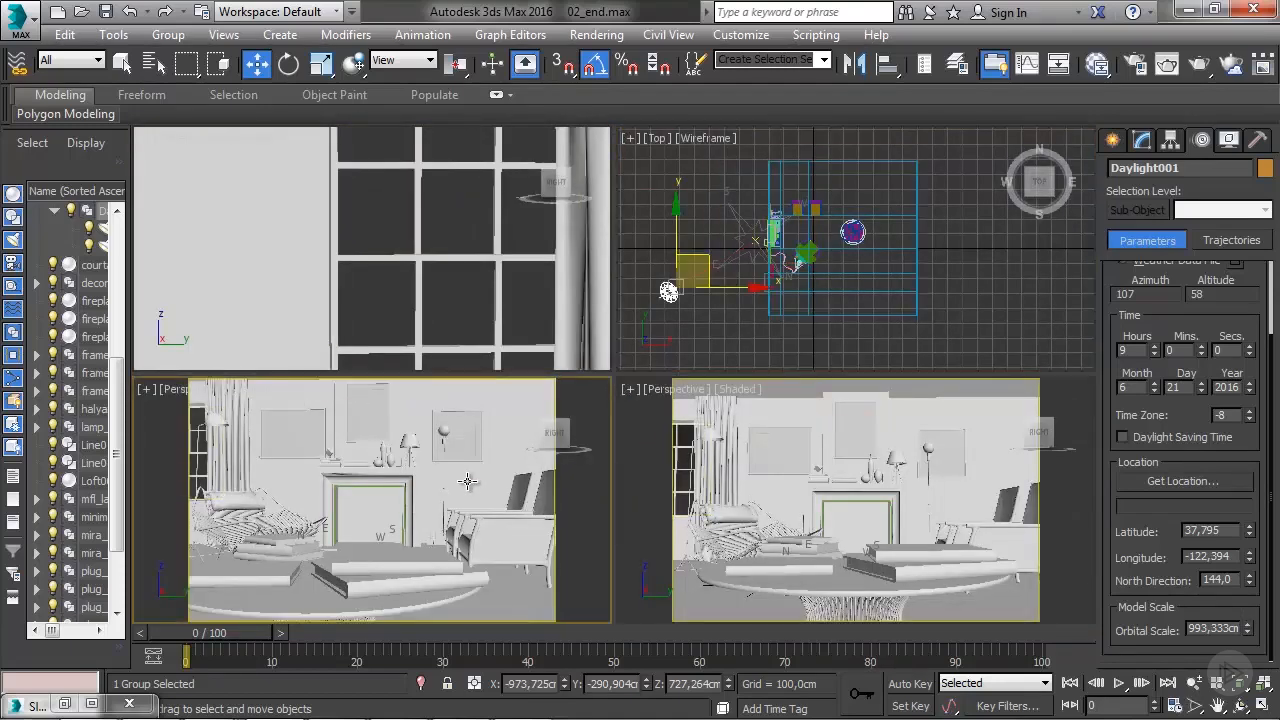
pyautogui.click(1199, 65)
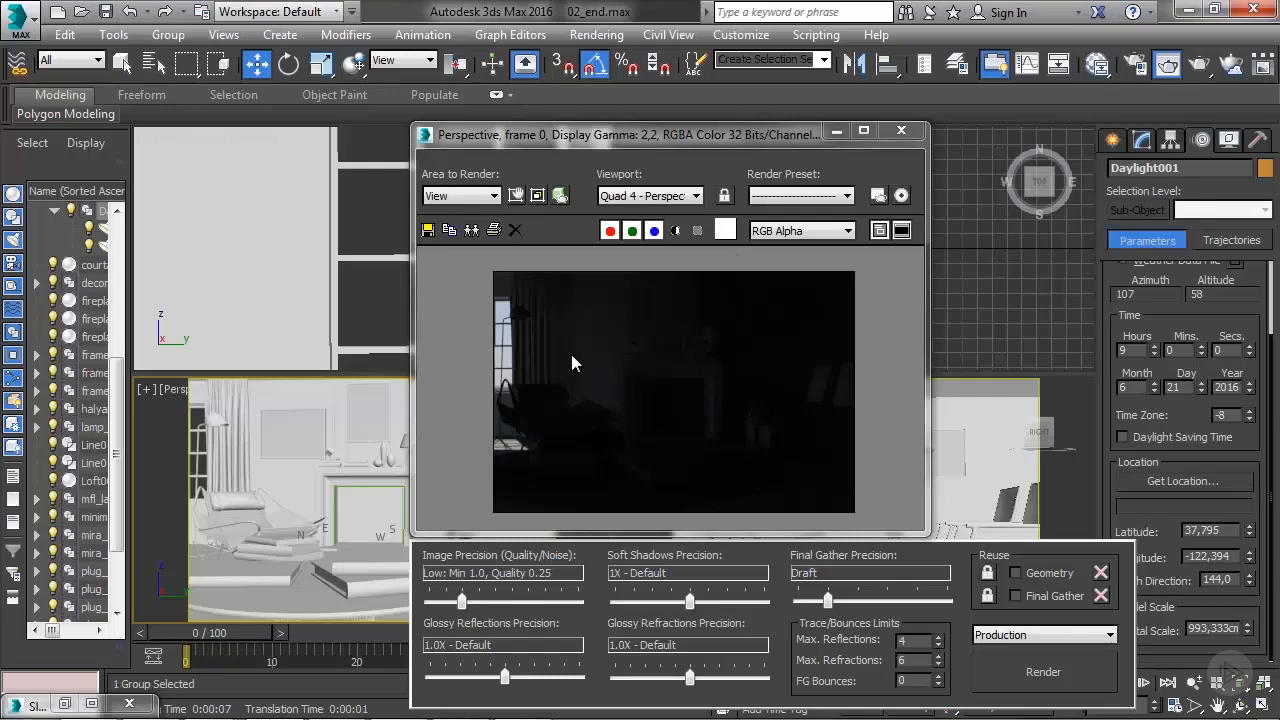
pyautogui.click(901, 130)
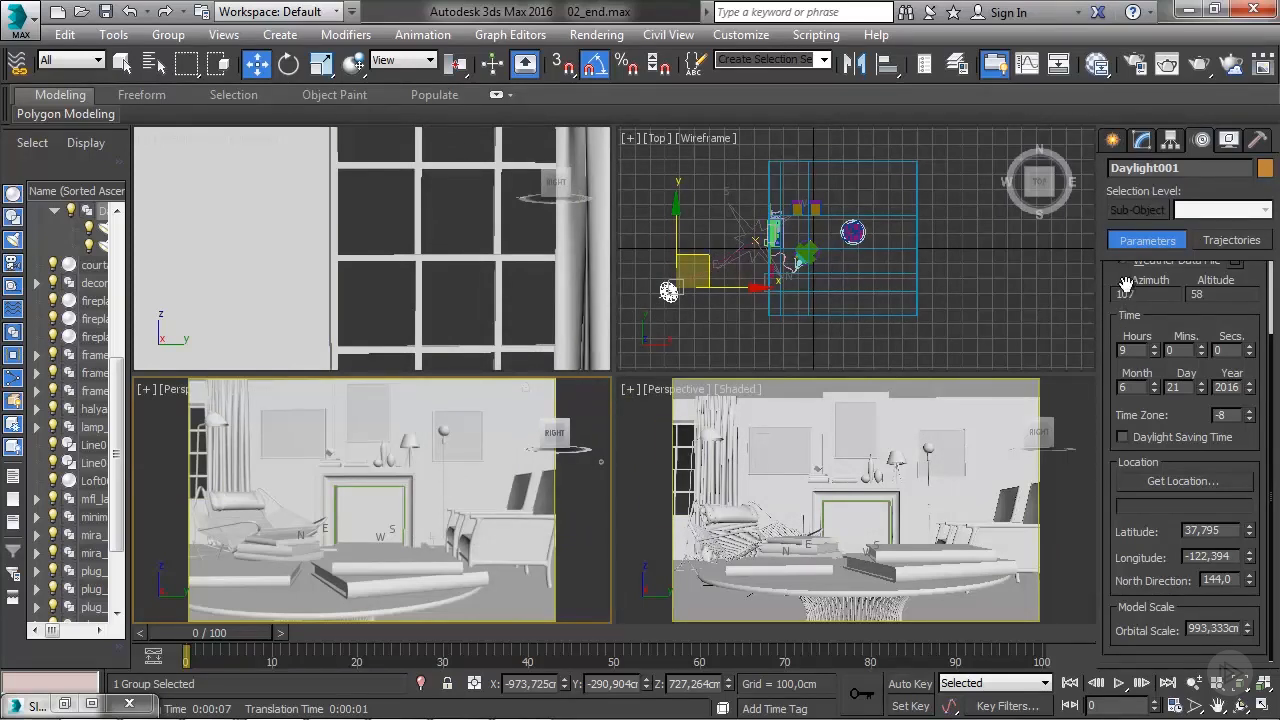
# Create a photometric mr Sky Portal about 277 cm long and 200 cm wide in the front view of the room.
pyautogui.click(1112, 140)
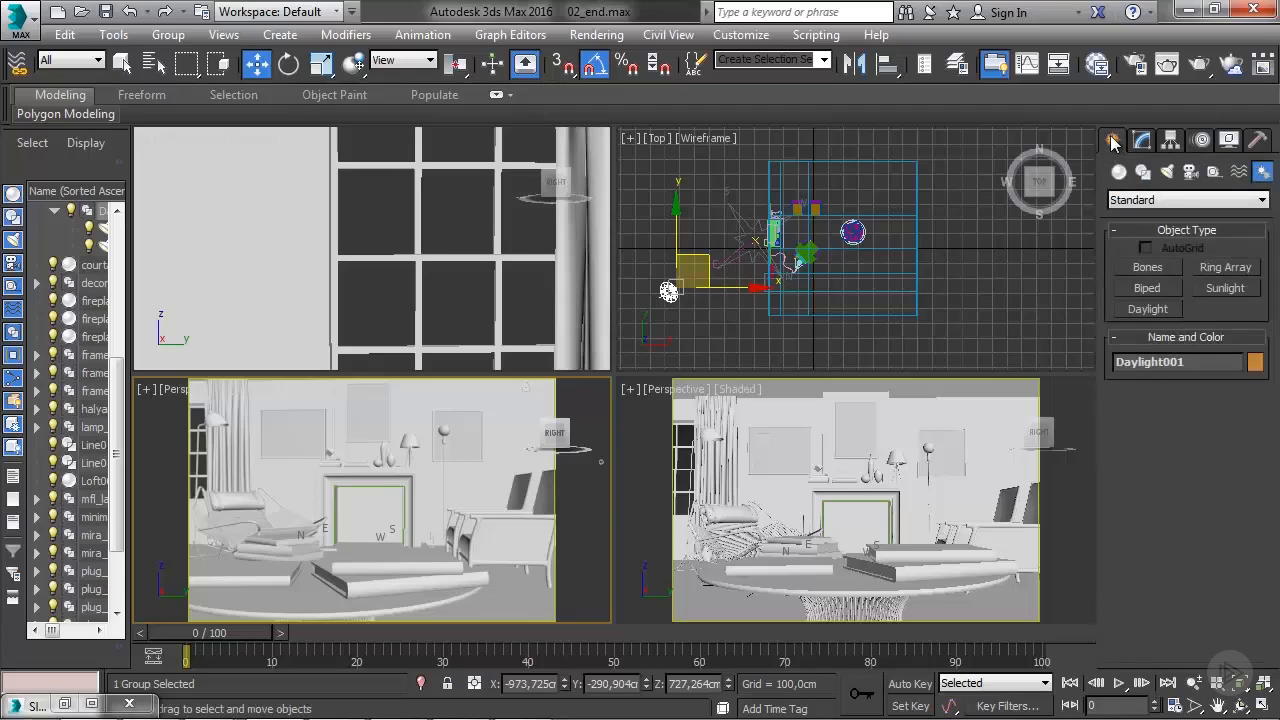
pyautogui.click(1166, 172)
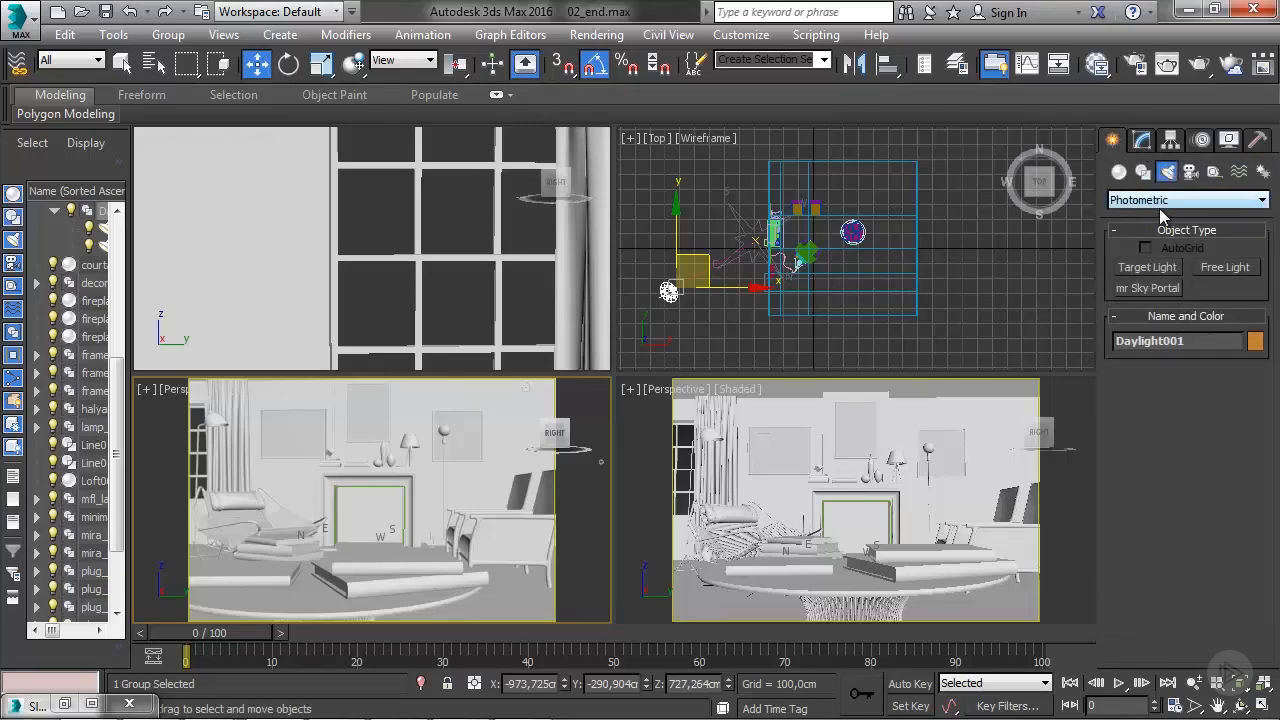
pyautogui.click(1150, 289)
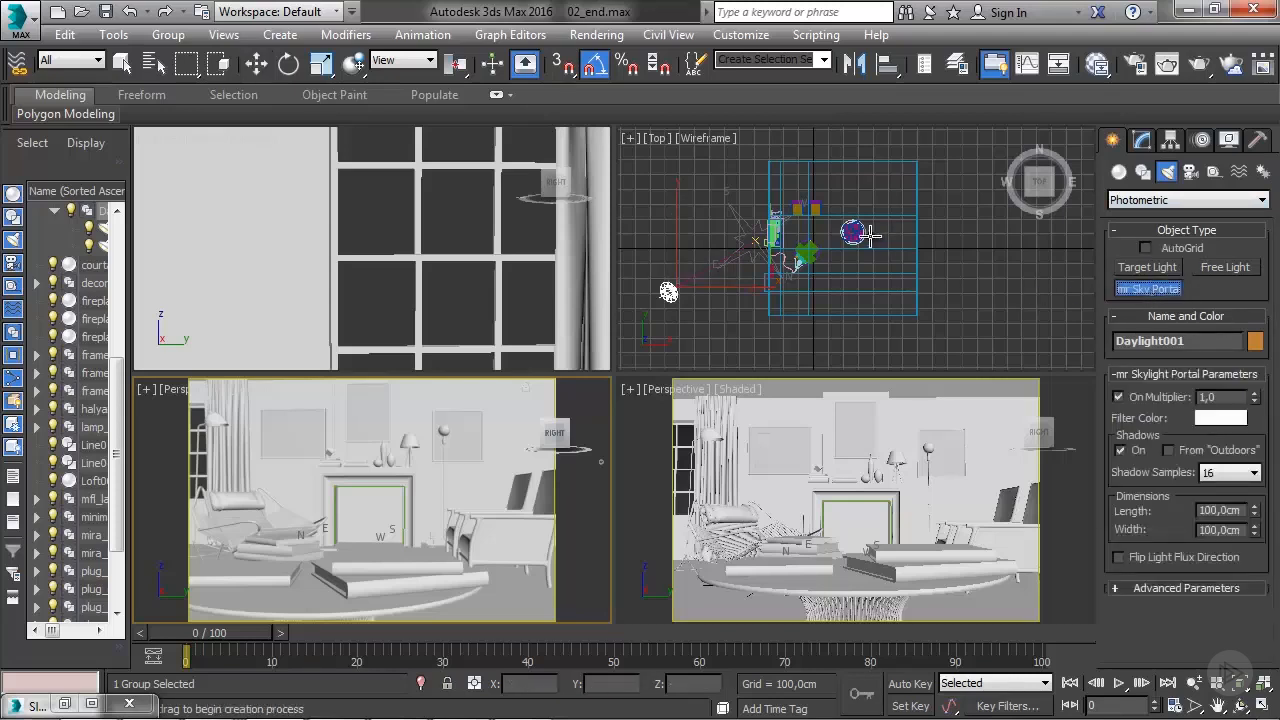
pyautogui.press('f')
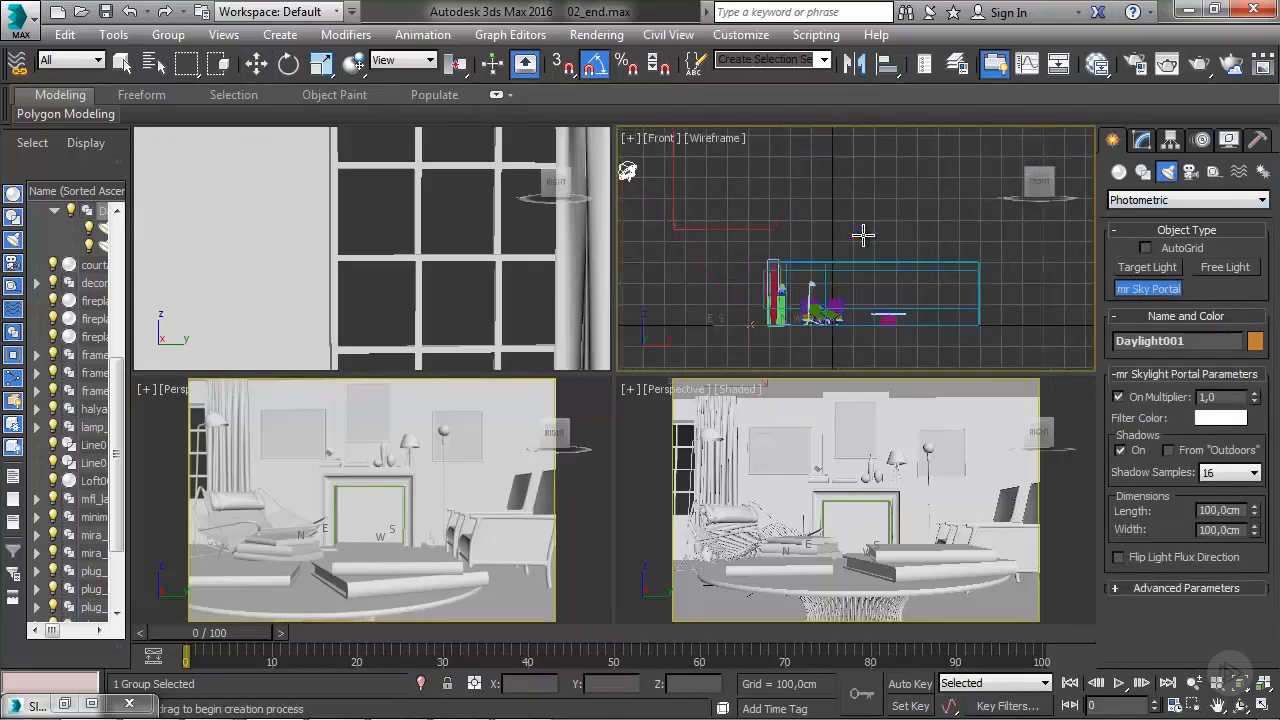
pyautogui.hotkey('alt', 'w')
pyautogui.scroll(5, 414, 386)
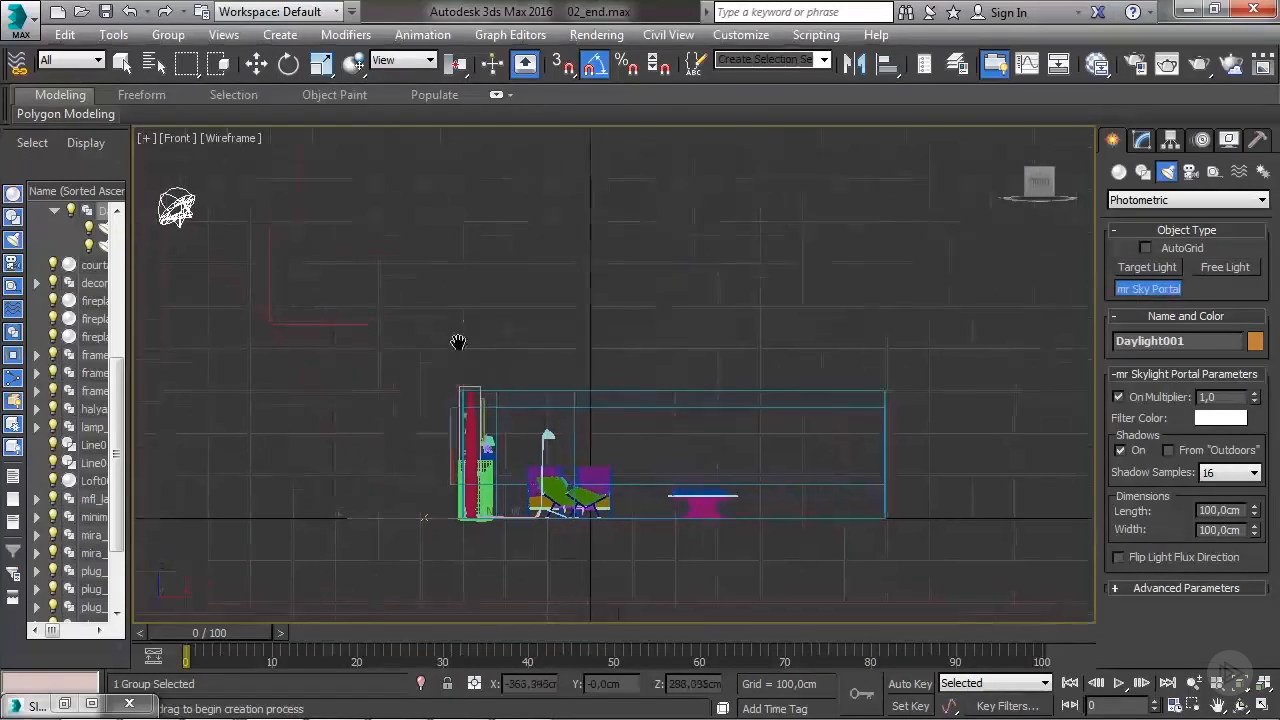
pyautogui.scroll(3, 549, 337)
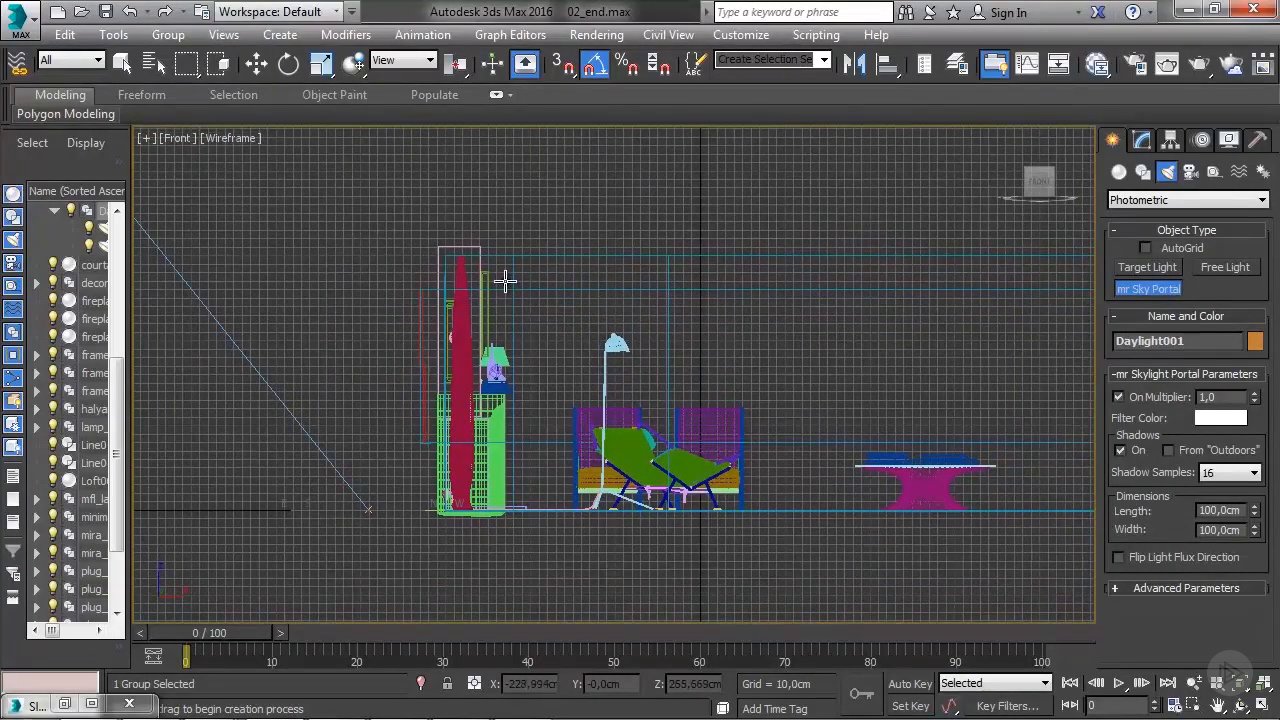
pyautogui.moveTo(507, 283); pyautogui.dragTo(676, 516)
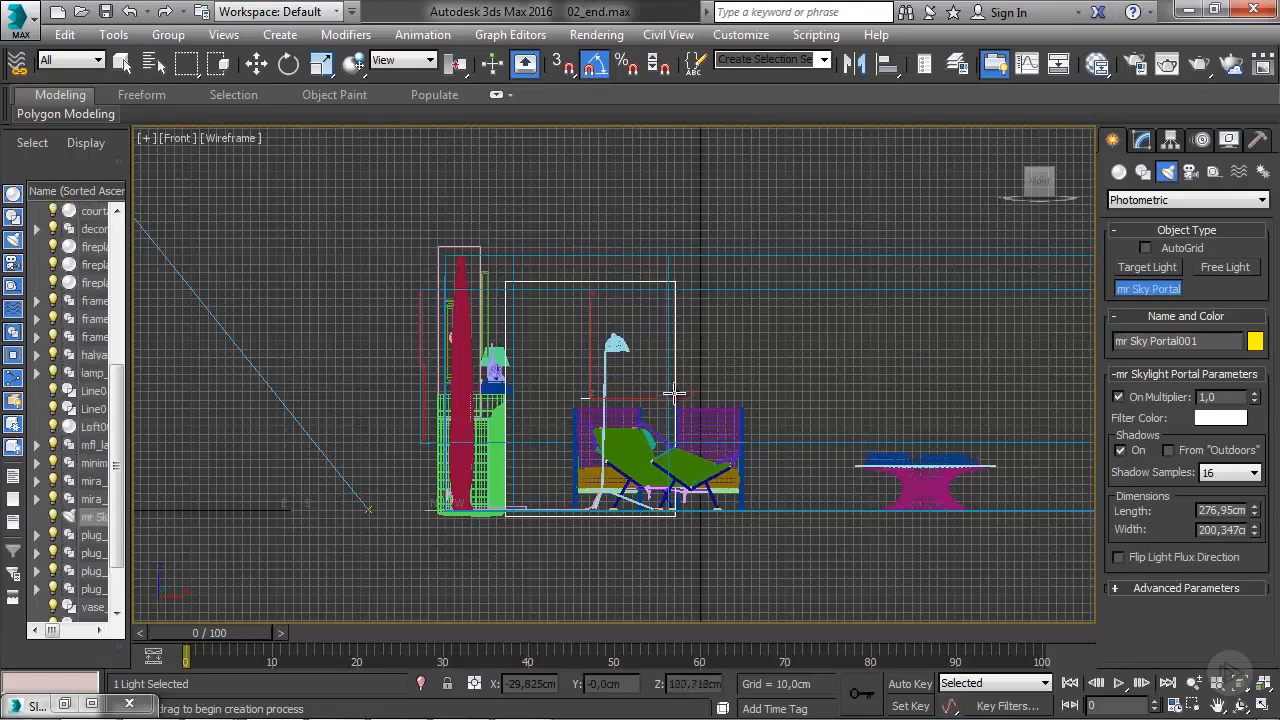
# Move the sky portal in the top view to just outside the room's south wall, at Y about -455 cm.
pyautogui.press('w')
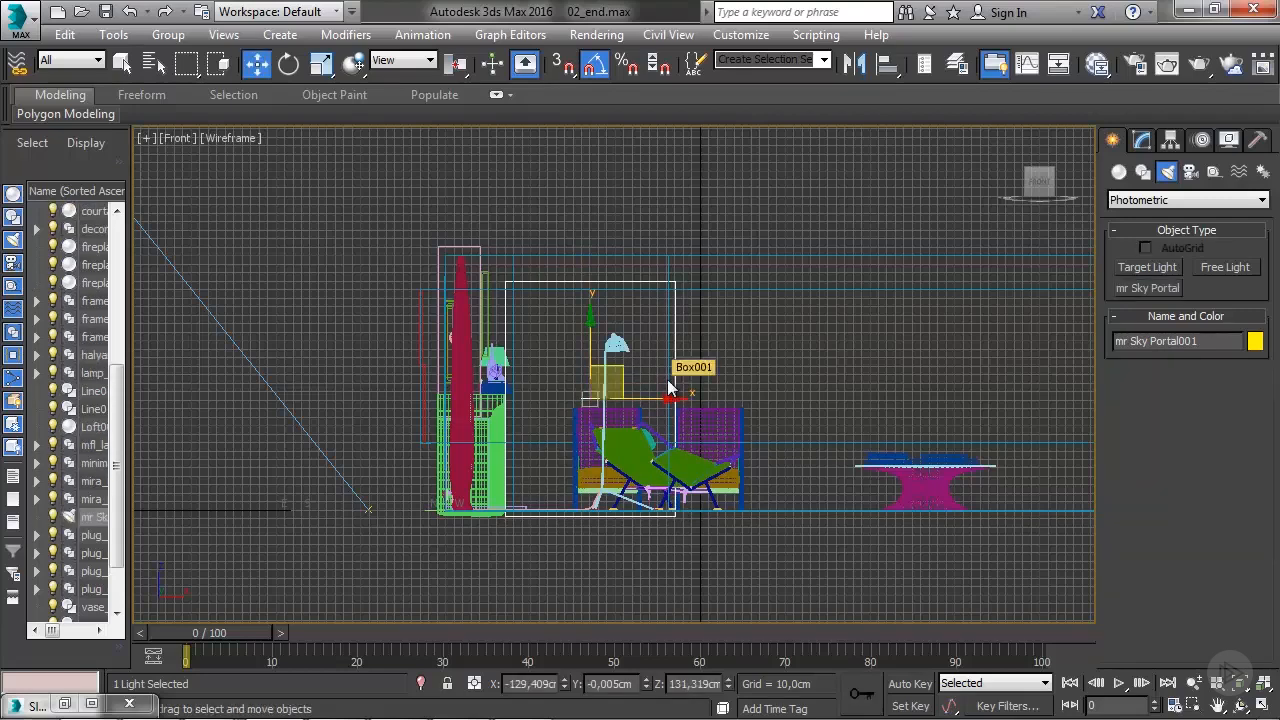
pyautogui.press('t')
pyautogui.scroll(4, 488, 410)
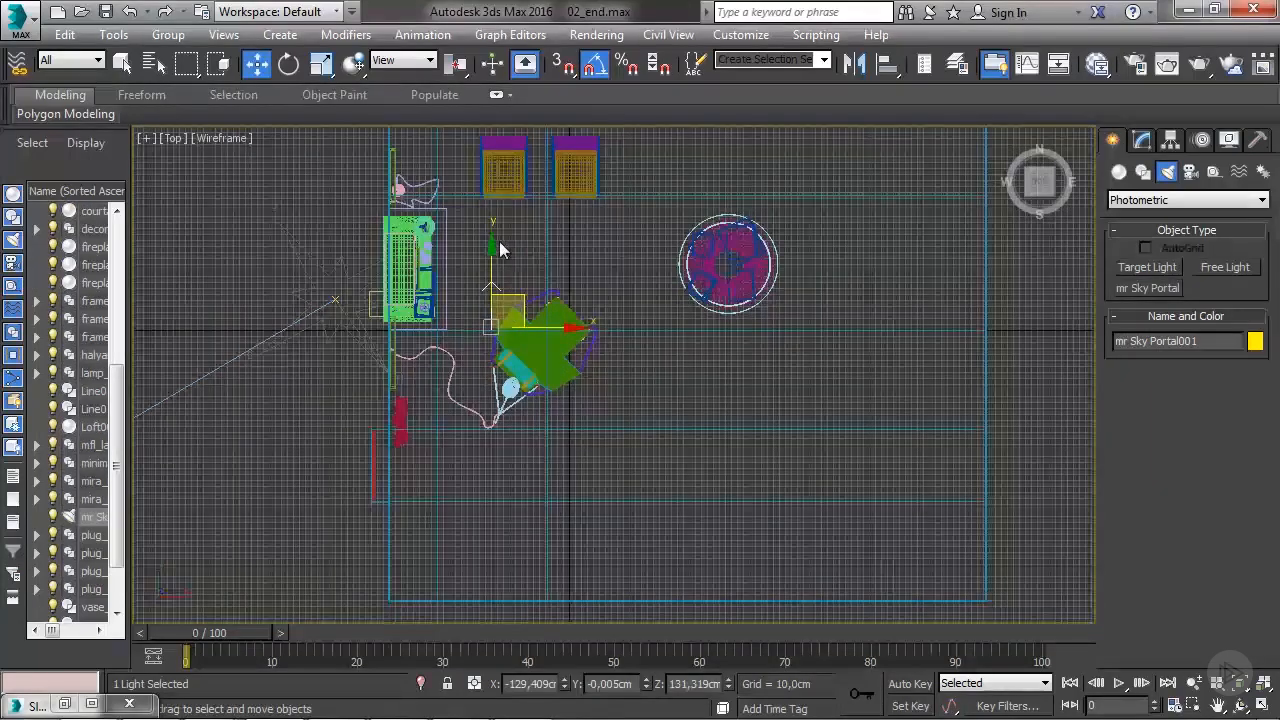
pyautogui.moveTo(500, 249); pyautogui.dragTo(494, 518)
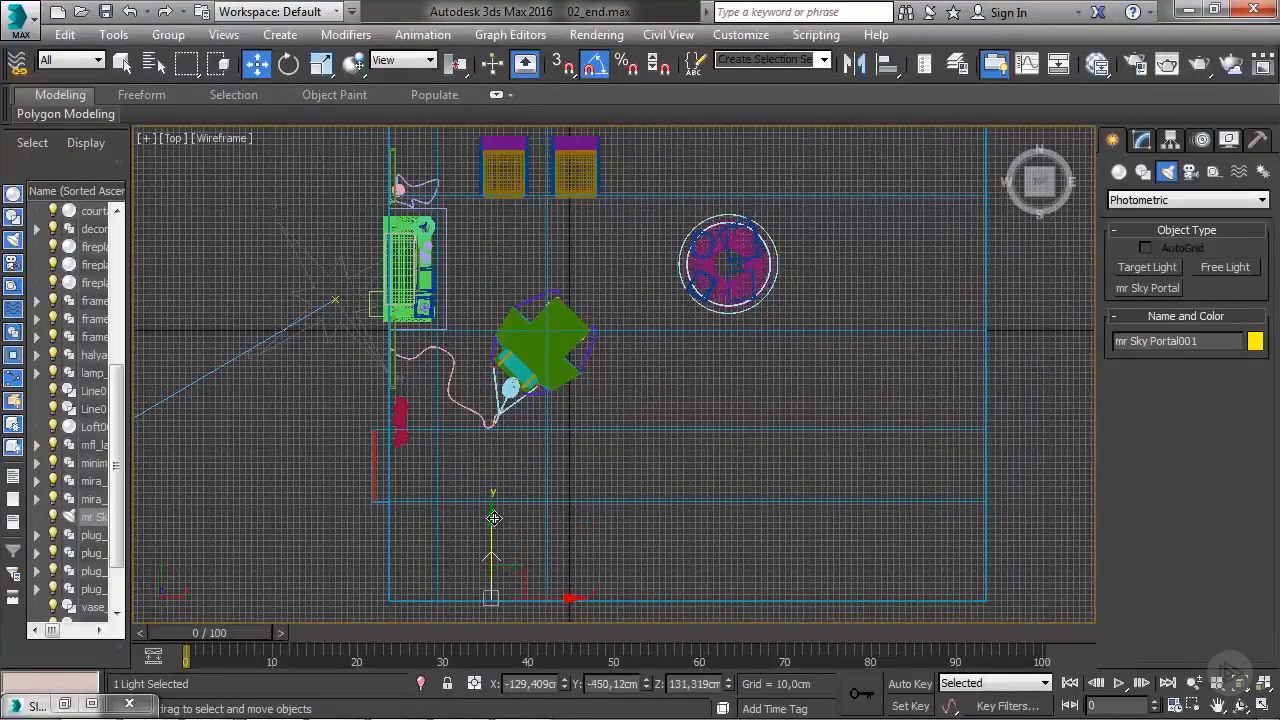
pyautogui.moveTo(494, 518); pyautogui.dragTo(530, 342, button='middle')
pyautogui.scroll(3, 530, 342)
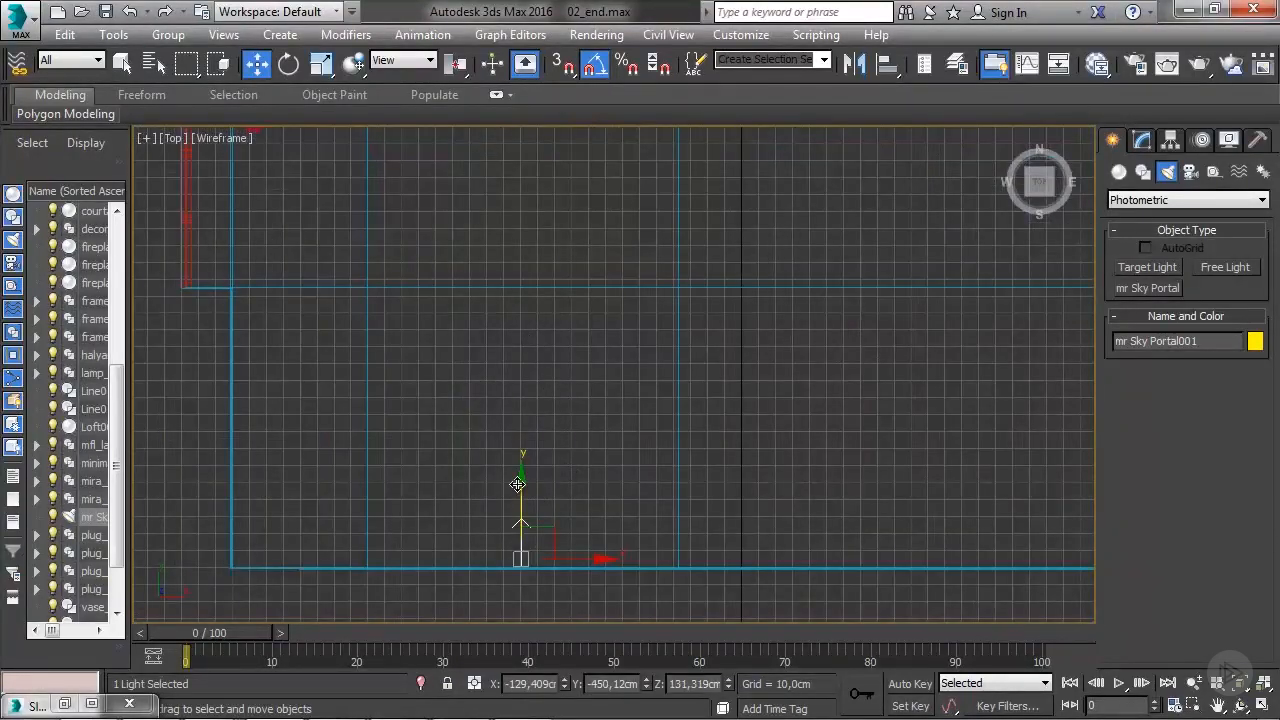
pyautogui.moveTo(520, 484); pyautogui.dragTo(520, 495)
pyautogui.scroll(-2, 457, 510)
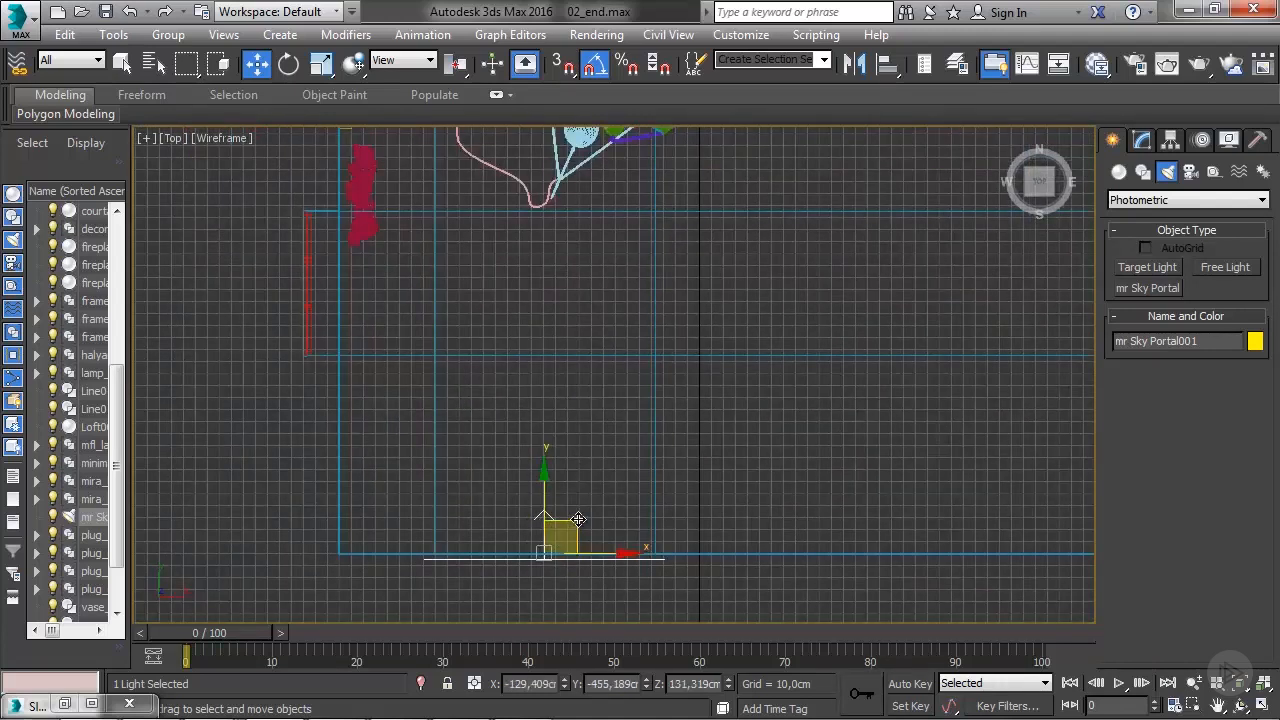
# Clone the sky portal as an instance onto the window opening in the west wall.
pyautogui.moveTo(558, 540)
pyautogui.mouseDown()
pyautogui.moveTo(382, 382)
pyautogui.moveTo(343, 263)
pyautogui.mouseUp()
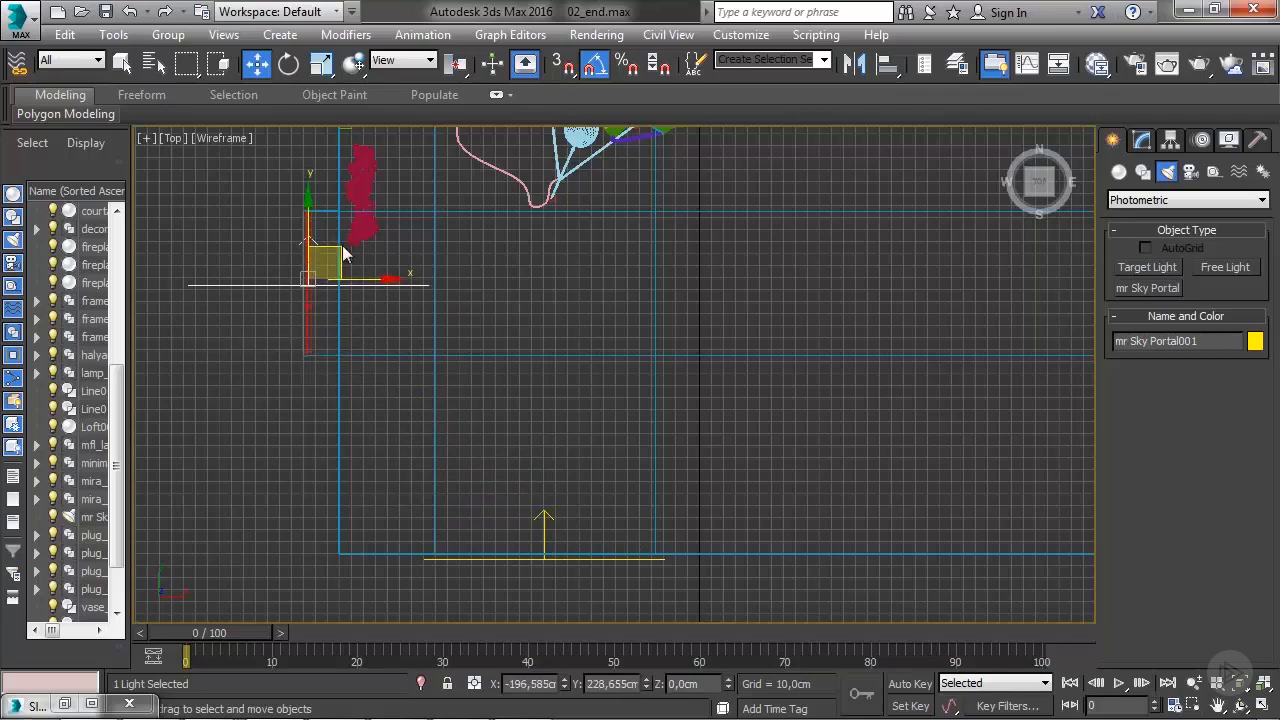
pyautogui.click(535, 328)
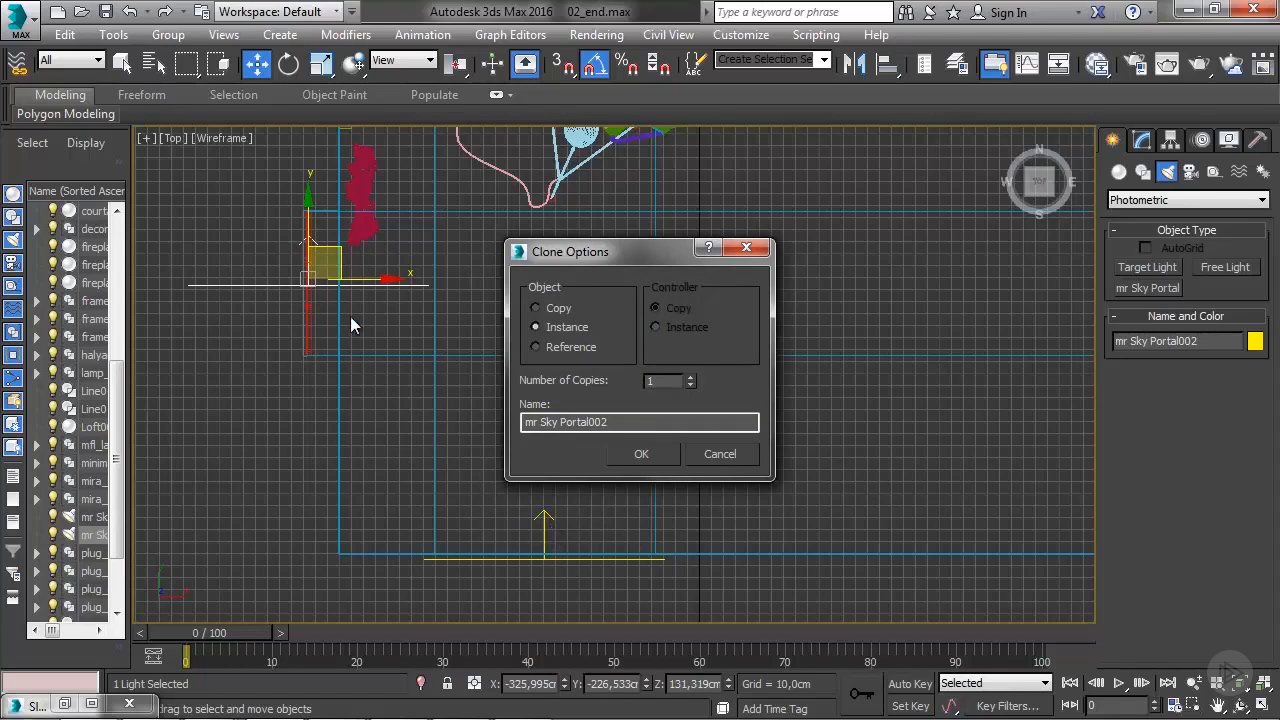
pyautogui.click(640, 454)
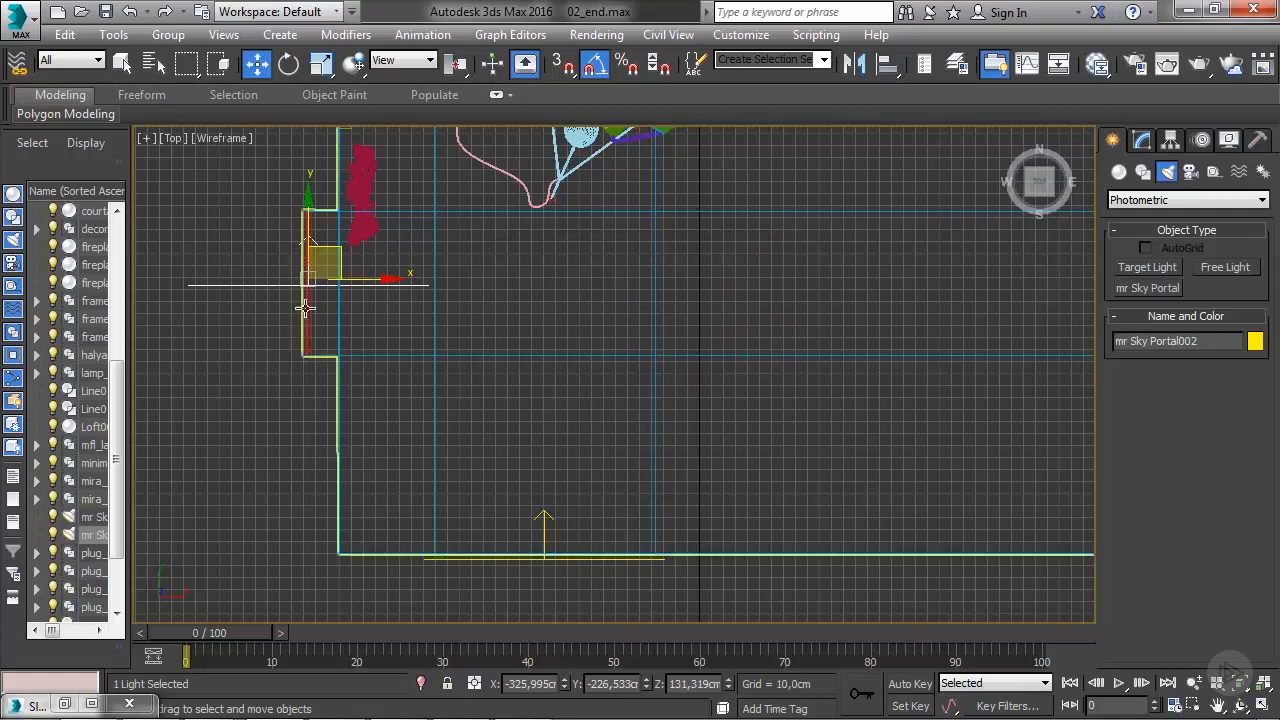
# Rotate the cloned portal 90° to face into the room and shift it just outside the window, to X about -337 cm.
pyautogui.moveTo(308, 312); pyautogui.dragTo(318, 333, button='middle')
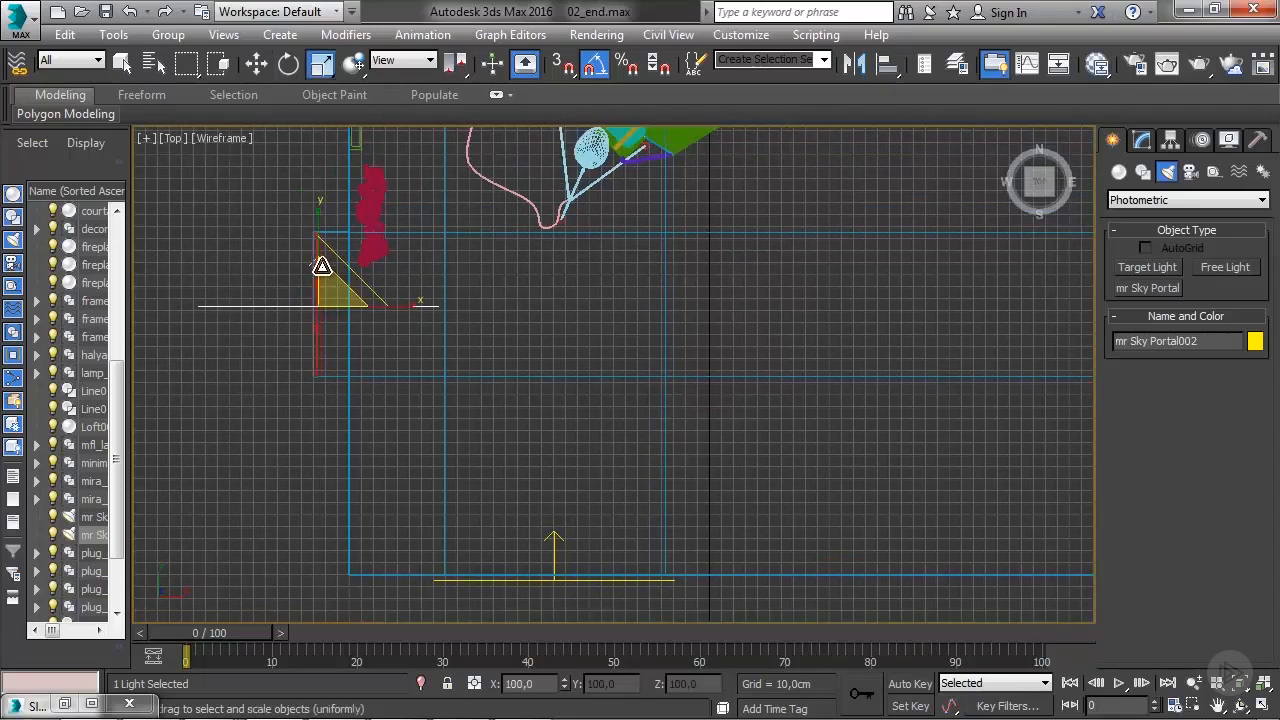
pyautogui.press('e')
pyautogui.moveTo(357, 246); pyautogui.dragTo(448, 260)
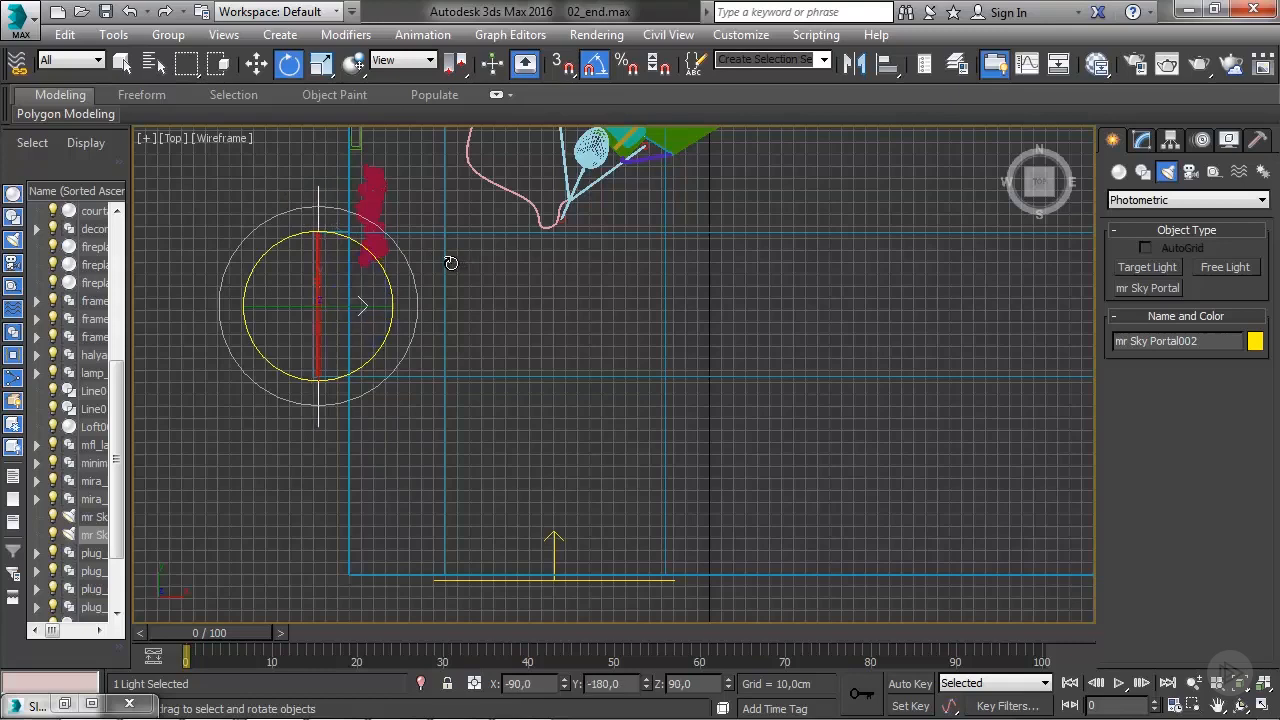
pyautogui.press('w')
pyautogui.moveTo(355, 275); pyautogui.dragTo(341, 275)
# Scale the cloned portal non-uniformly in perspective, to about 75% in height and 74% in width, closer to the window's size.
pyautogui.press('p')
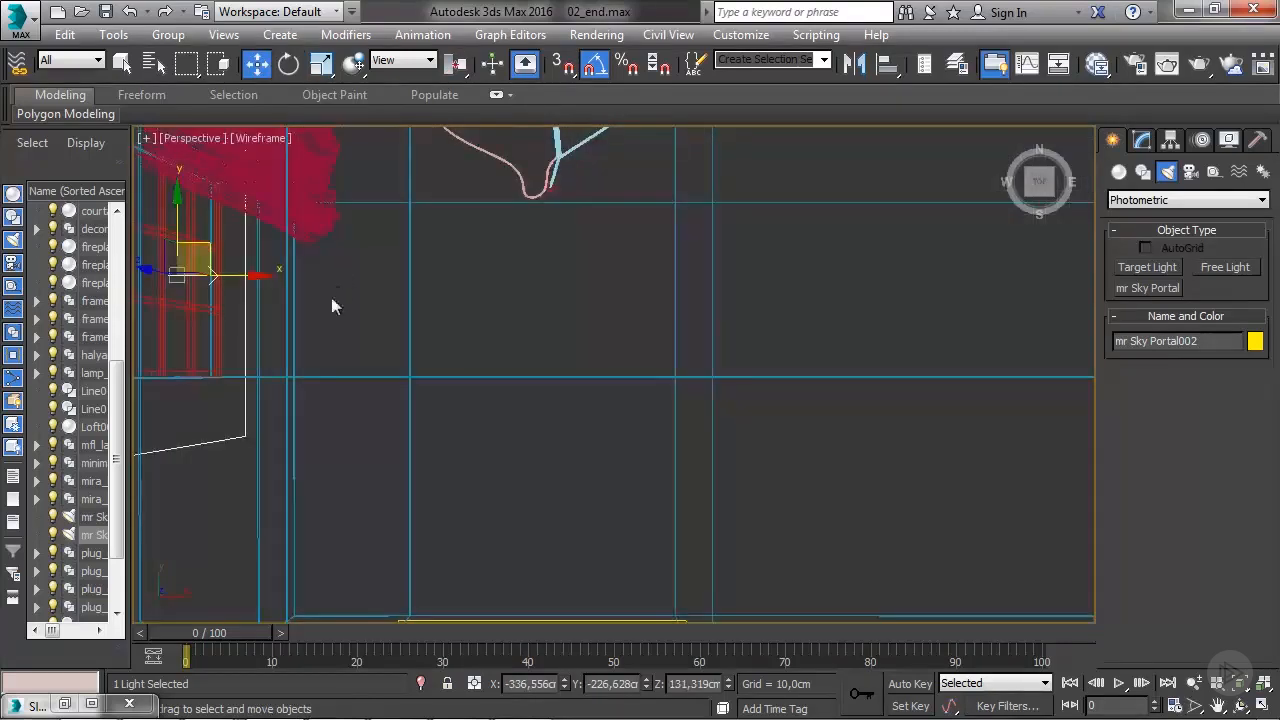
pyautogui.keyDown('alt'); pyautogui.moveTo(334, 303); pyautogui.dragTo(614, 449, button='middle'); pyautogui.keyUp('alt')
pyautogui.scroll(5, 614, 449)
pyautogui.press('r')
pyautogui.press('r')
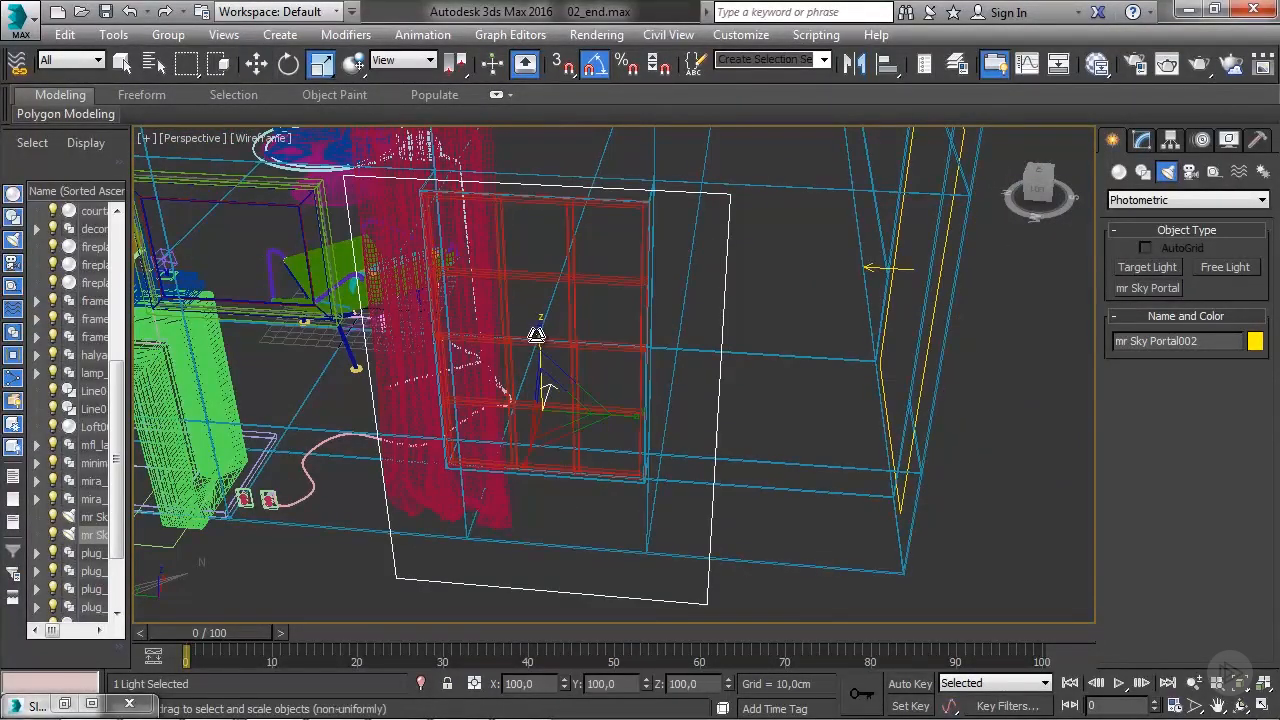
pyautogui.moveTo(537, 340); pyautogui.dragTo(537, 357)
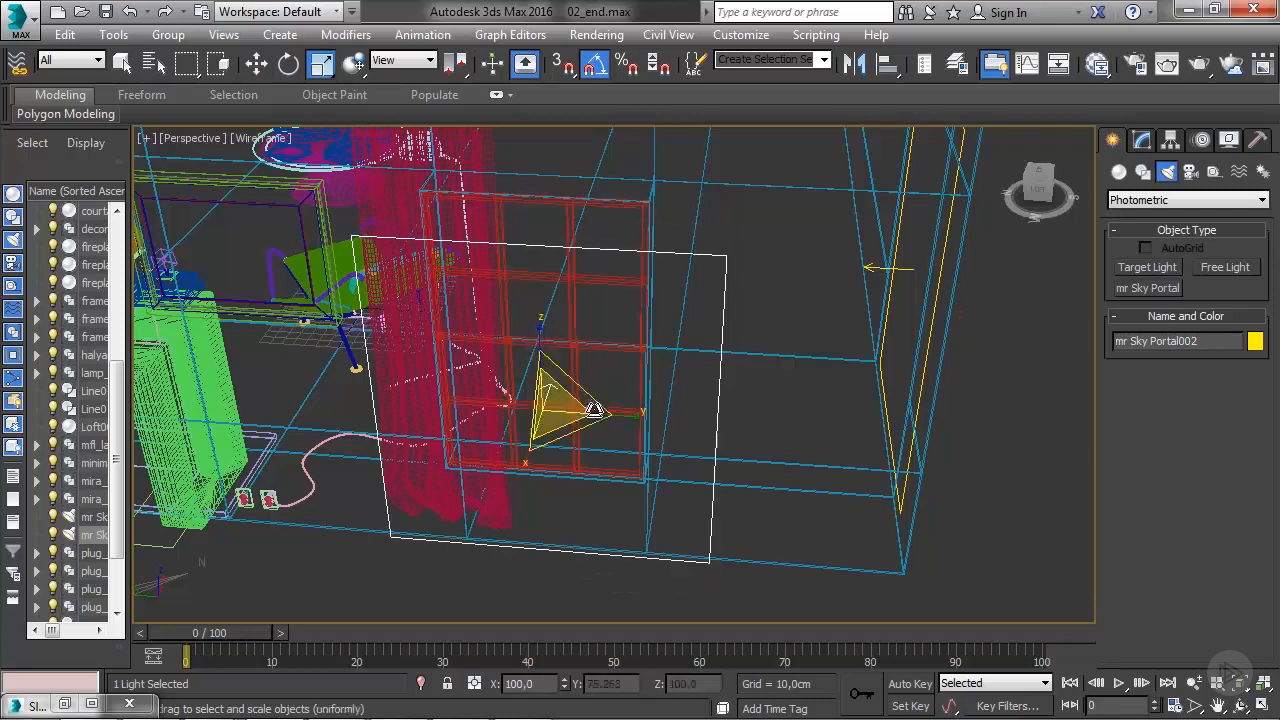
pyautogui.moveTo(623, 414); pyautogui.dragTo(604, 414)
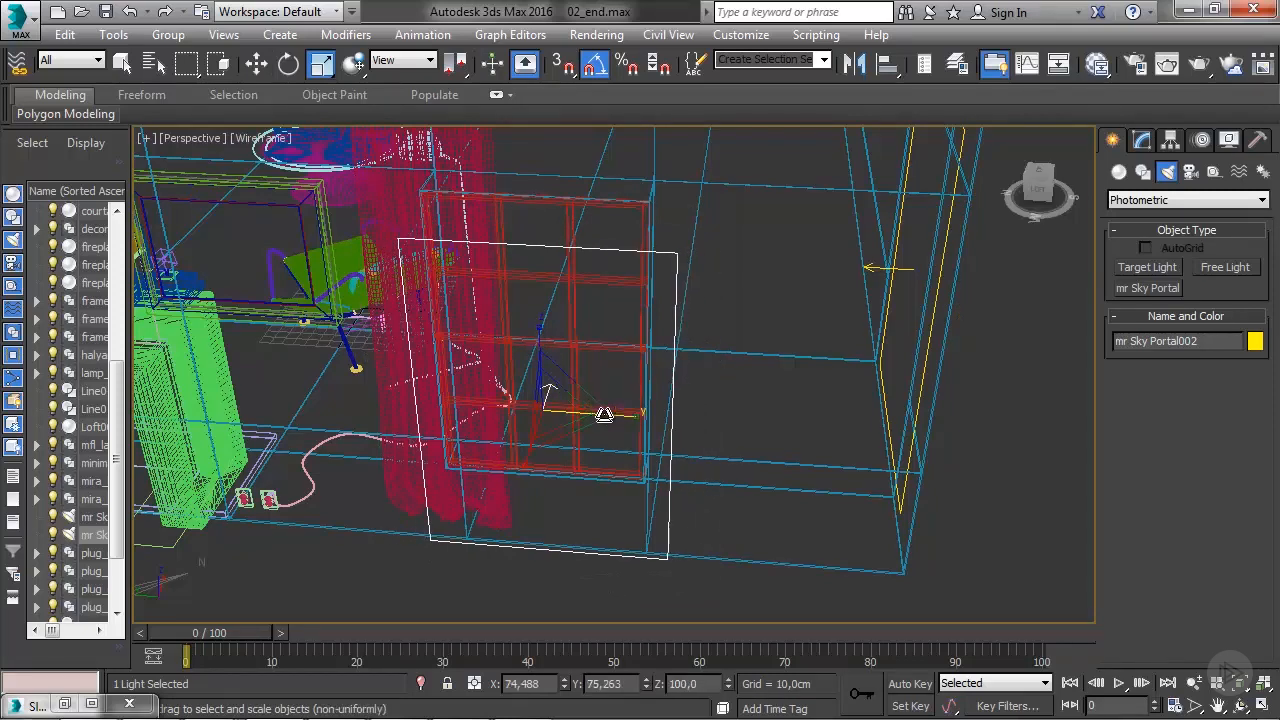
# Raise the cloned portal to Z about 170 cm so it covers the window, and check its placement from the side.
pyautogui.press('w')
pyautogui.moveTo(536, 356); pyautogui.dragTo(528, 294)
pyautogui.keyDown('alt'); pyautogui.moveTo(446, 432); pyautogui.dragTo(456, 468, button='middle'); pyautogui.keyUp('alt')
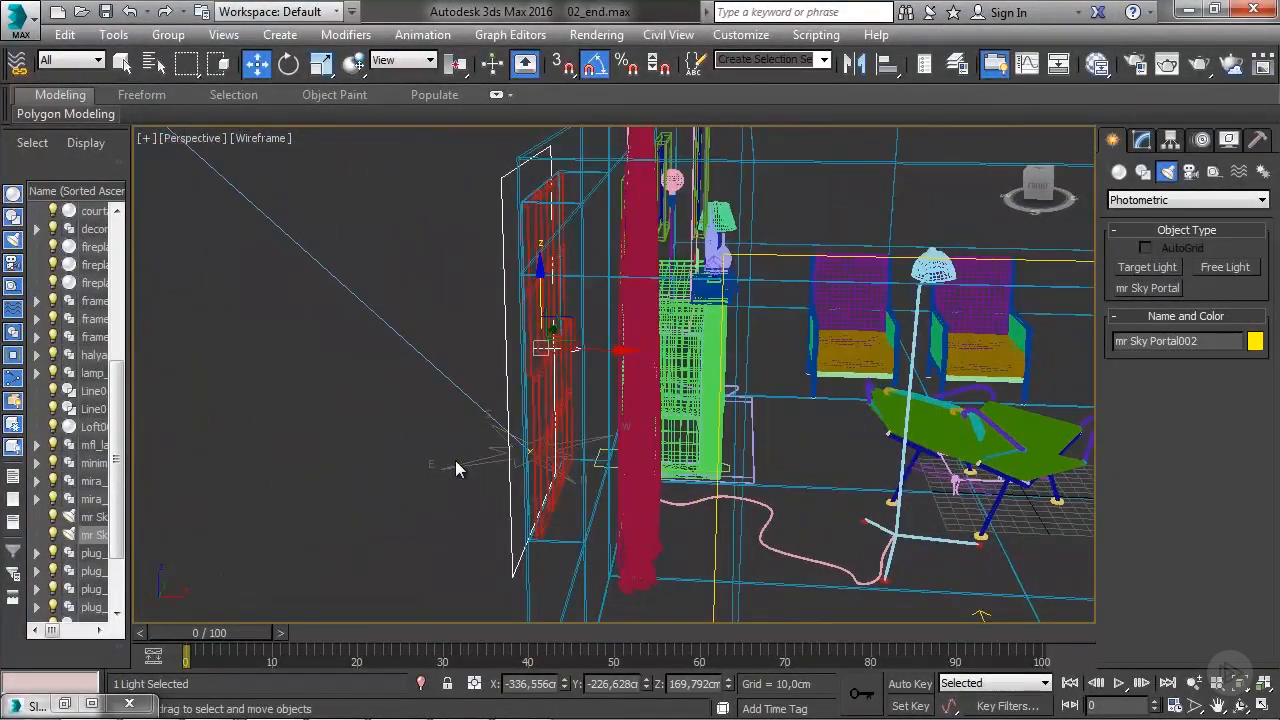
# Show all four viewports, test render the fireplace perspective with the sky portals, and close the rendered image.
pyautogui.hotkey('alt', 'w')
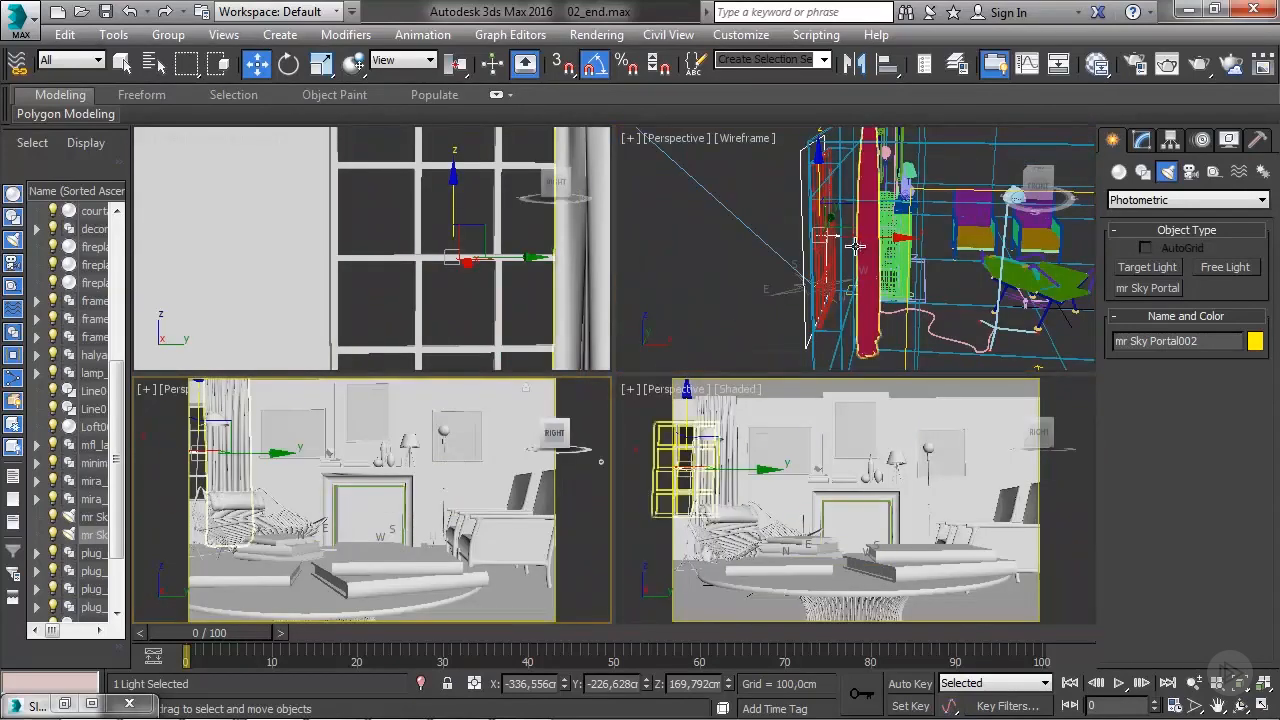
pyautogui.click(1205, 66)
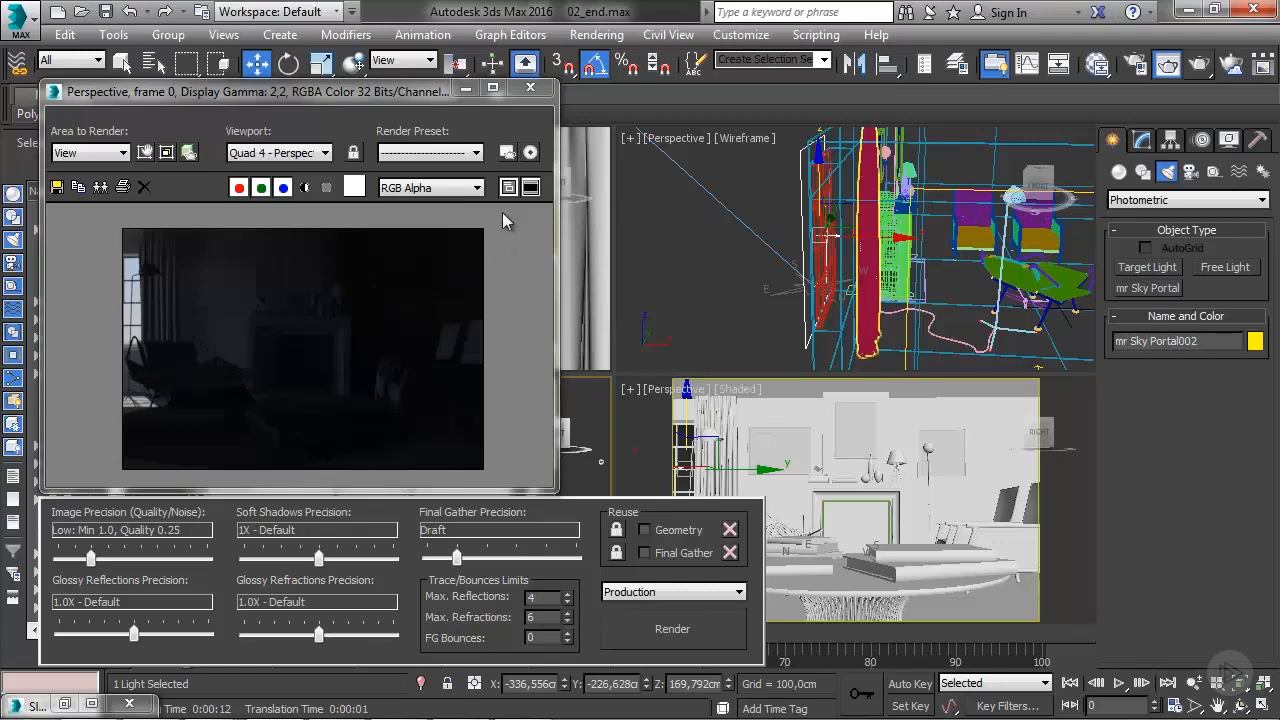
pyautogui.click(529, 88)
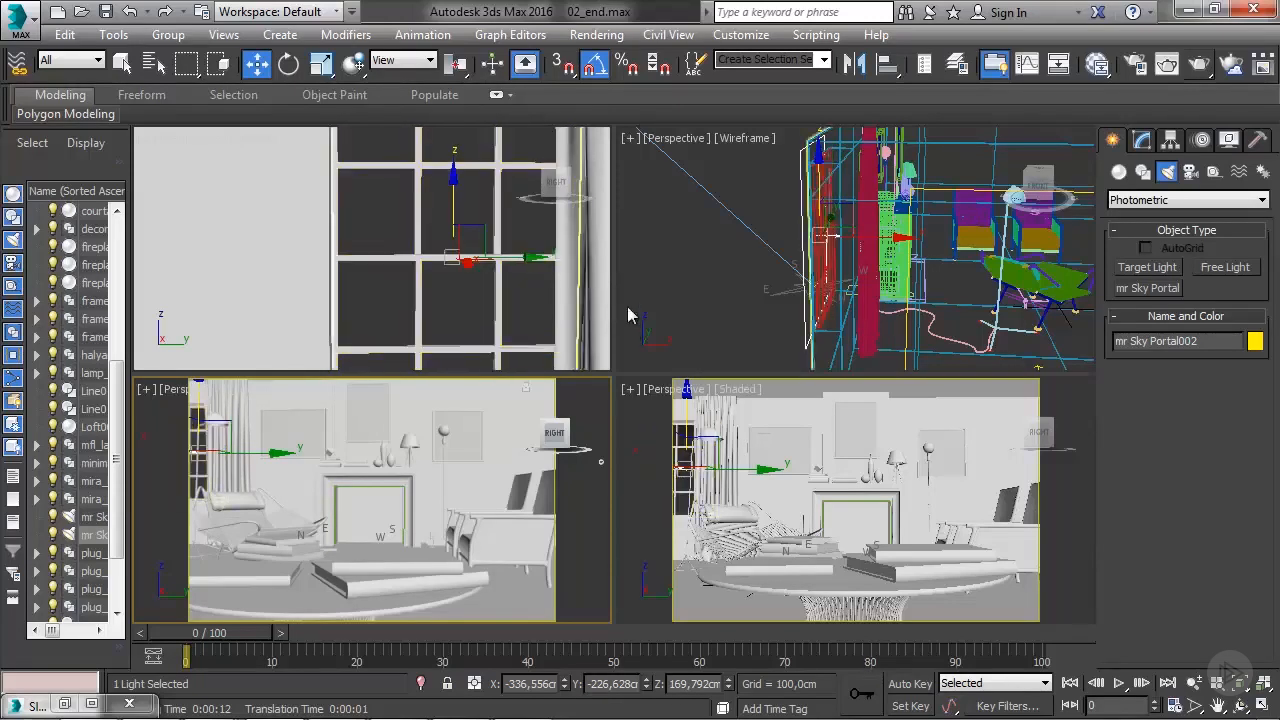
# Open the environment settings, choose mr Photographic Exposure Control, and browse its exposure presets without picking one.
pyautogui.click(610, 38)
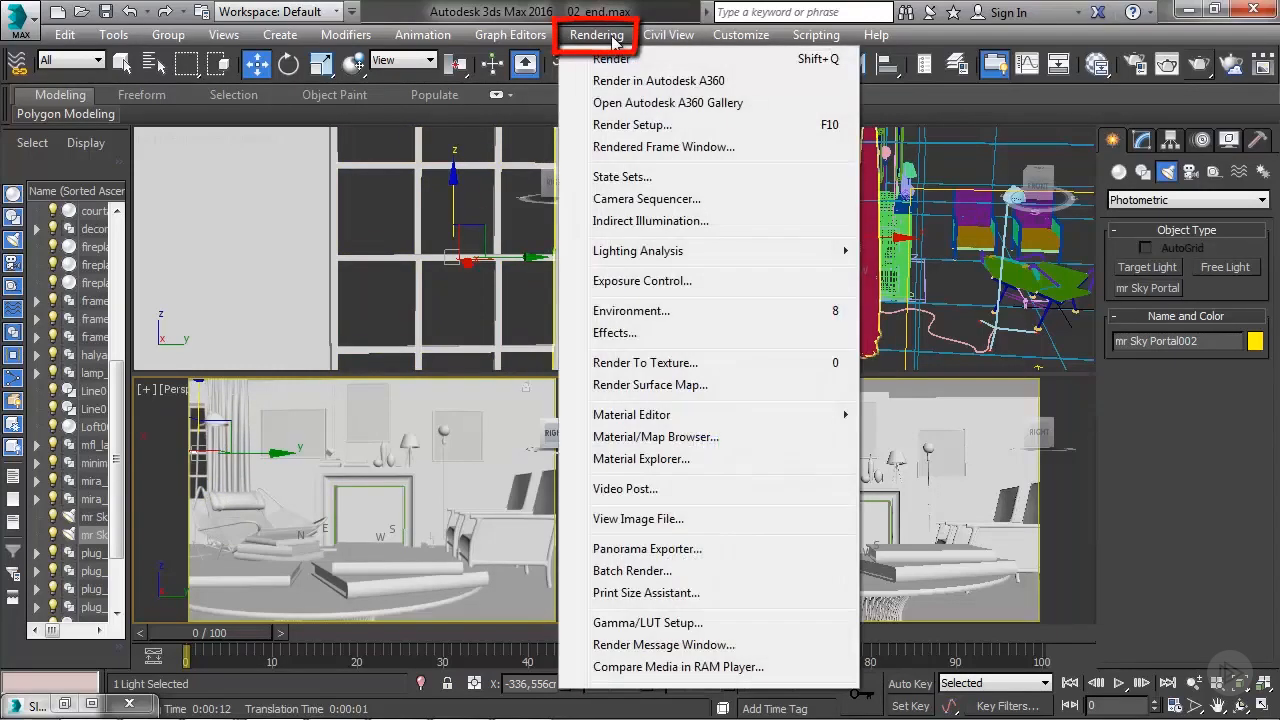
pyautogui.click(648, 311)
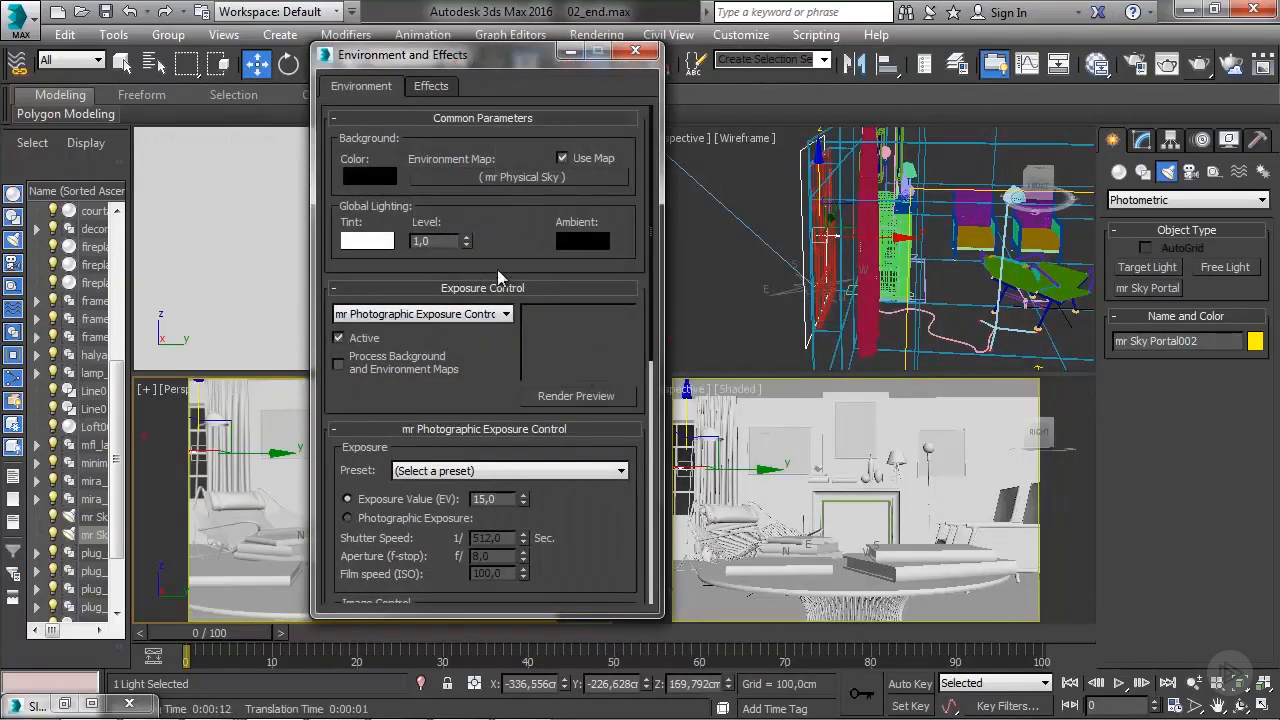
pyautogui.click(457, 316)
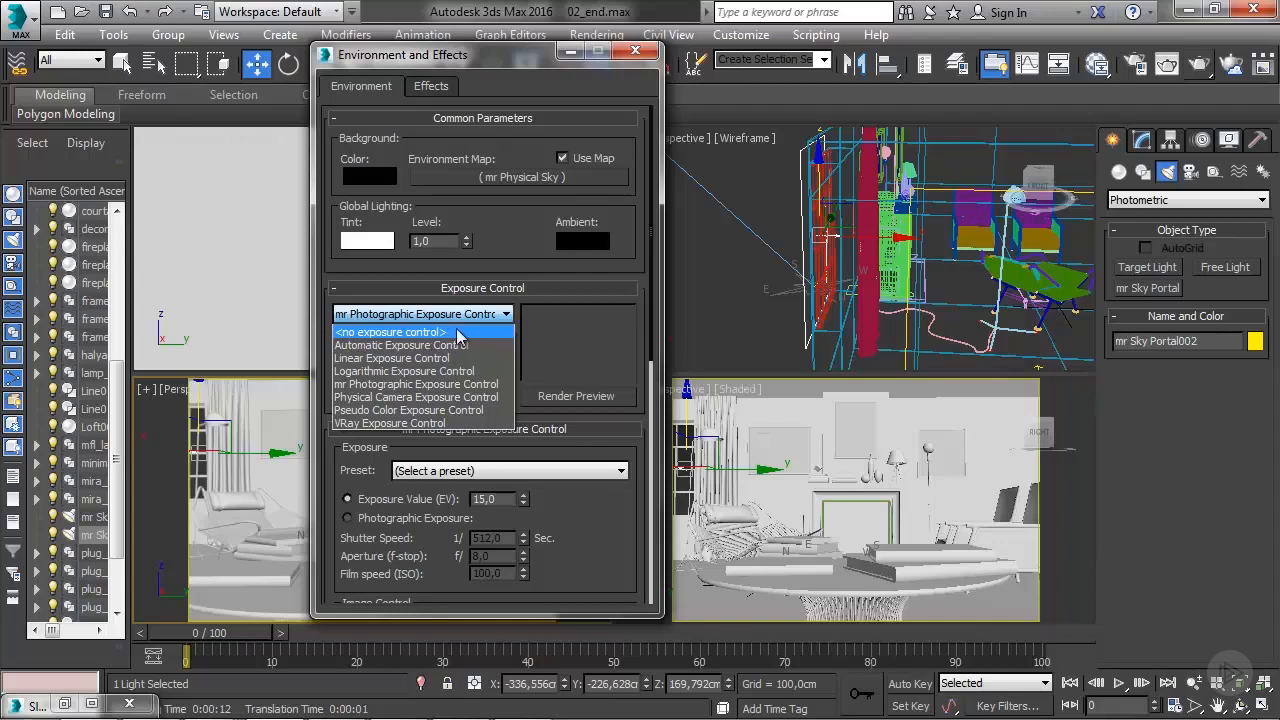
pyautogui.click(384, 385)
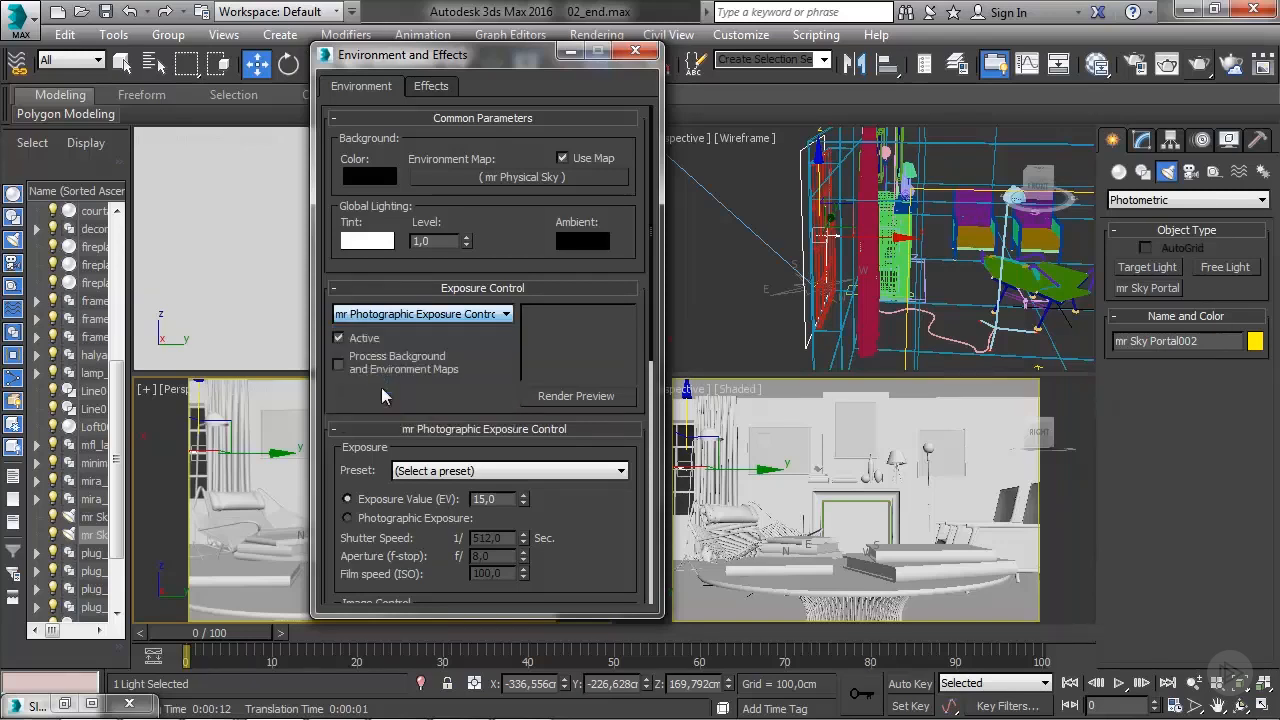
pyautogui.moveTo(468, 400); pyautogui.dragTo(466, 318)
pyautogui.click(477, 390)
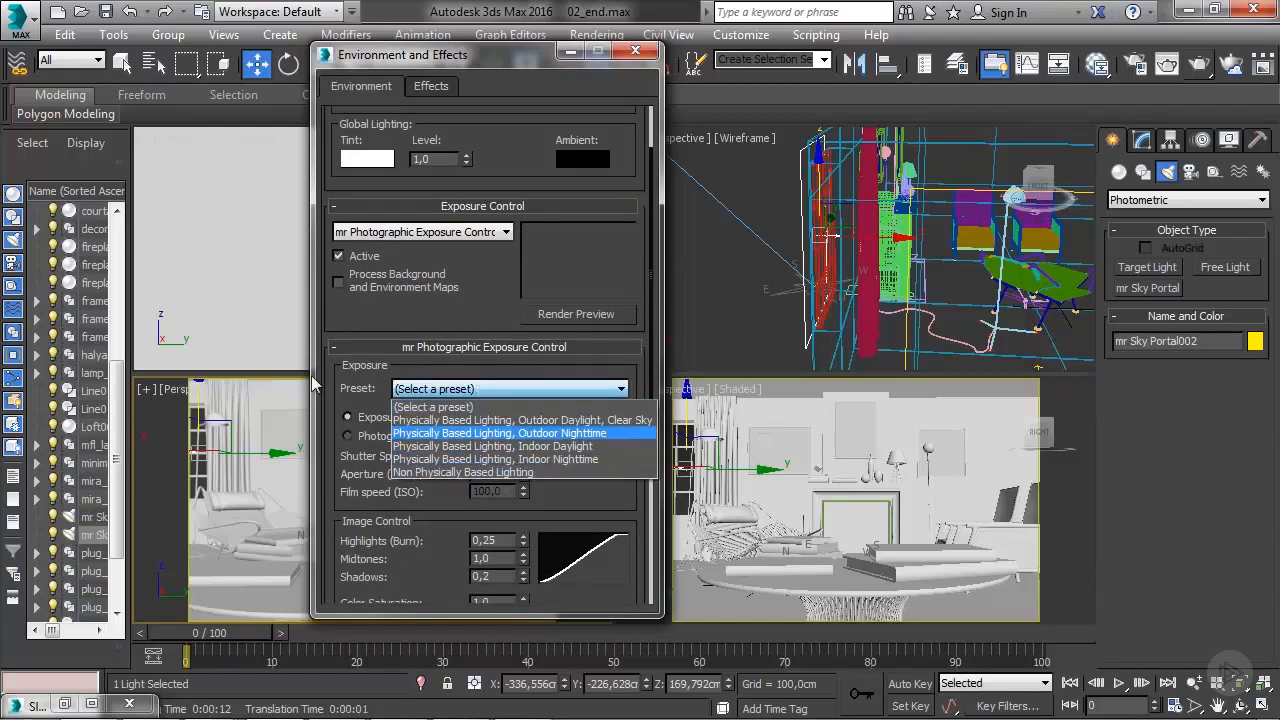
pyautogui.click(362, 393)
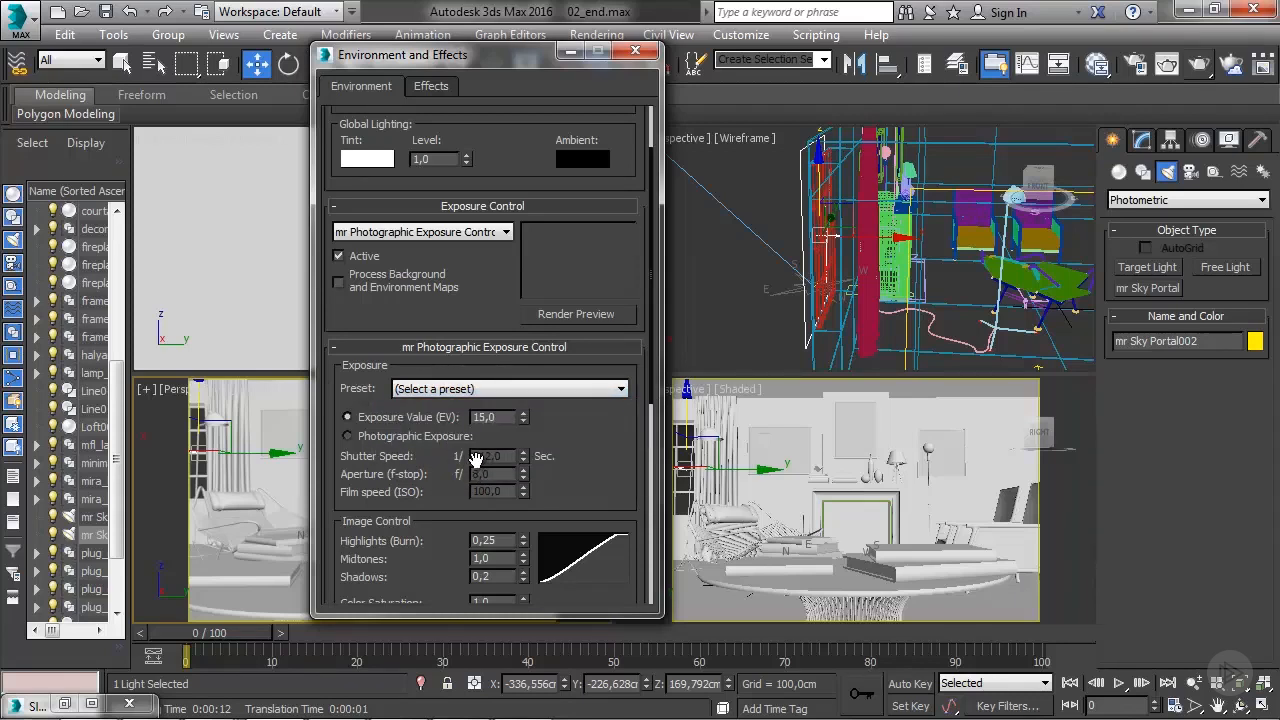
# Try the photographic exposure mode, return to Exposure Value (EV), and experiment with the EV, lowering it to 7 and stepping it up.
pyautogui.click(347, 436)
pyautogui.click(348, 417)
pyautogui.moveTo(522, 421); pyautogui.dragTo(522, 430)
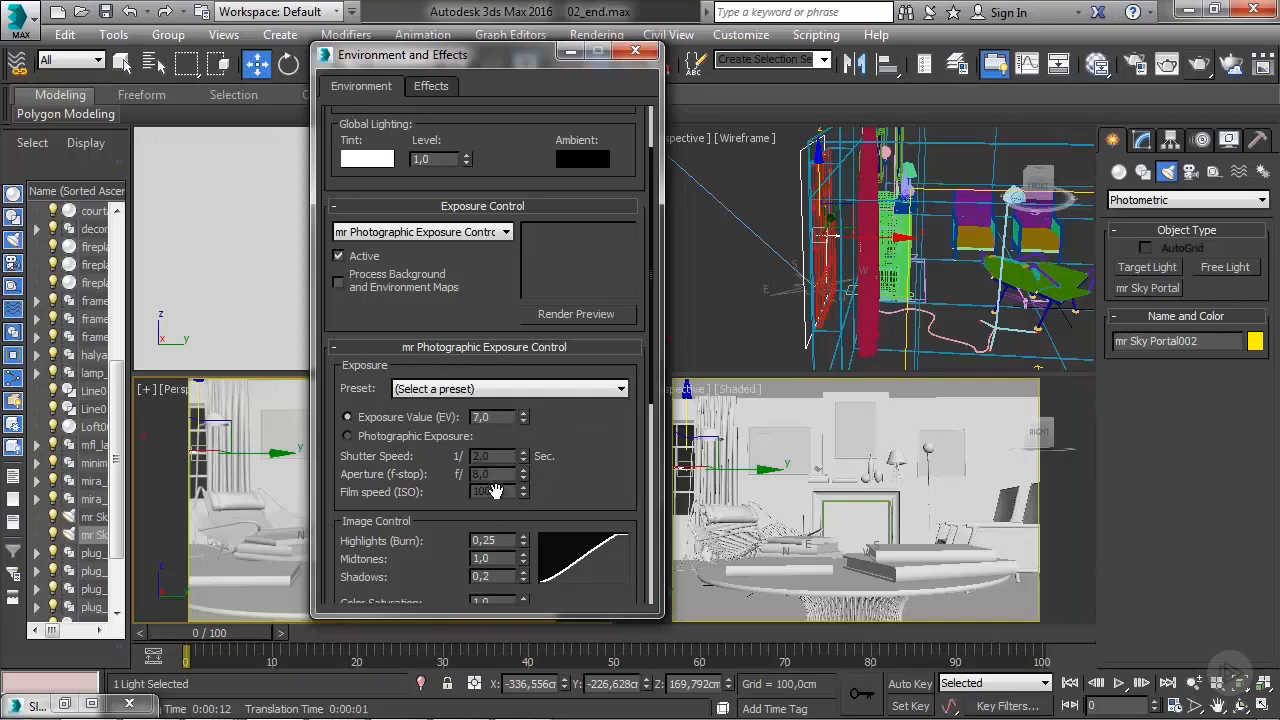
pyautogui.click(527, 411)
pyautogui.click(527, 411)
pyautogui.click(527, 411)
pyautogui.click(527, 411)
pyautogui.click(527, 411)
pyautogui.click(527, 411)
pyautogui.click(522, 415)
pyautogui.click(523, 422)
# Apply the exposure preset Physically Based Lighting, Indoor Daylight, close the environment settings, and render the perspective view again.
pyautogui.click(522, 389)
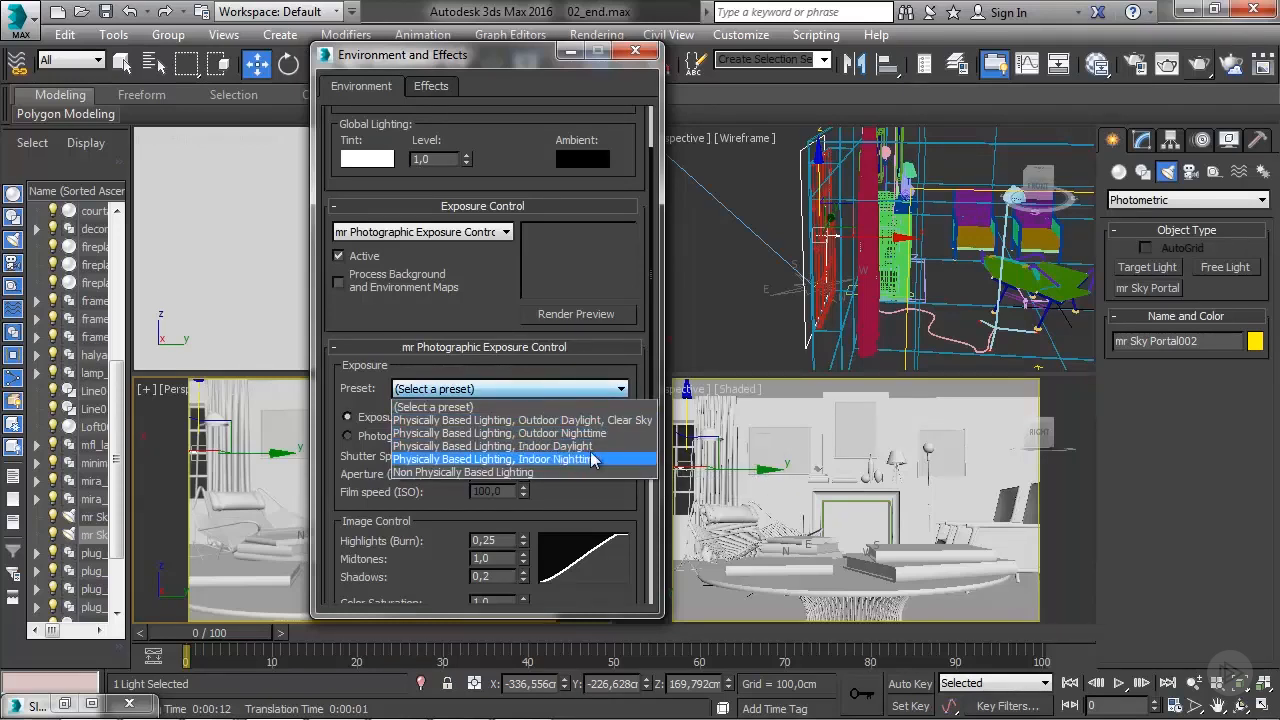
pyautogui.click(552, 446)
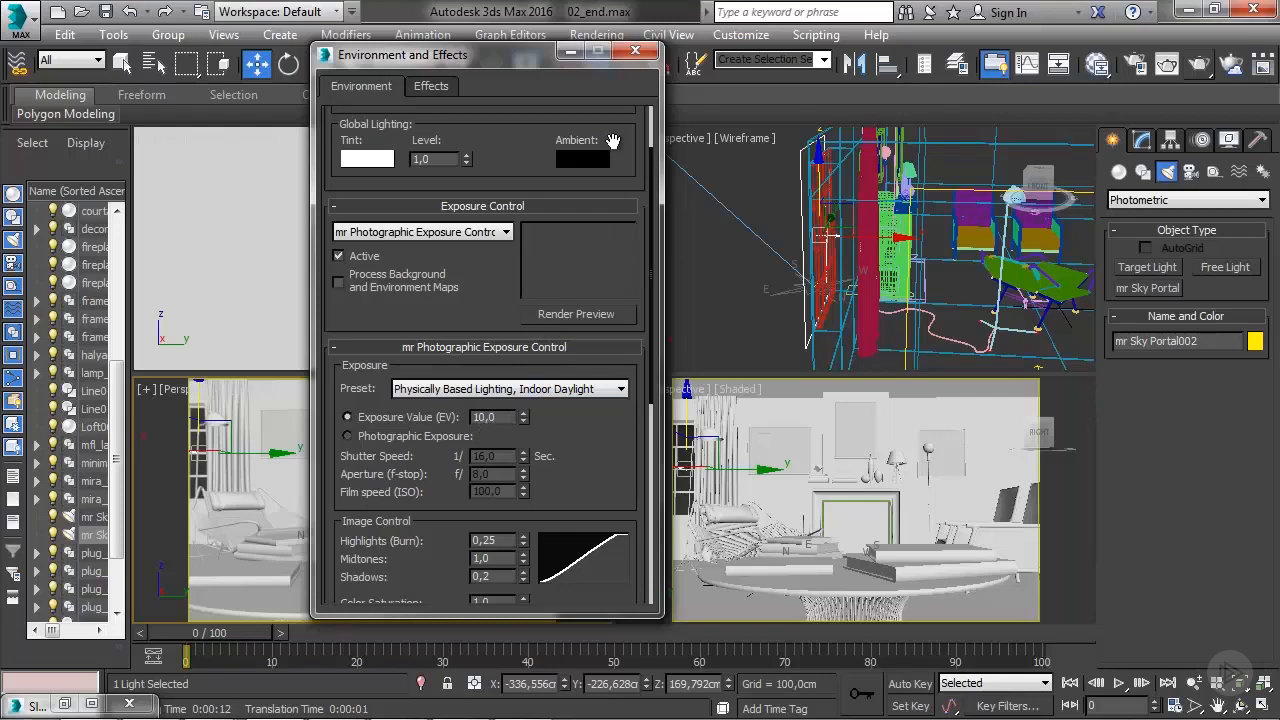
pyautogui.click(635, 51)
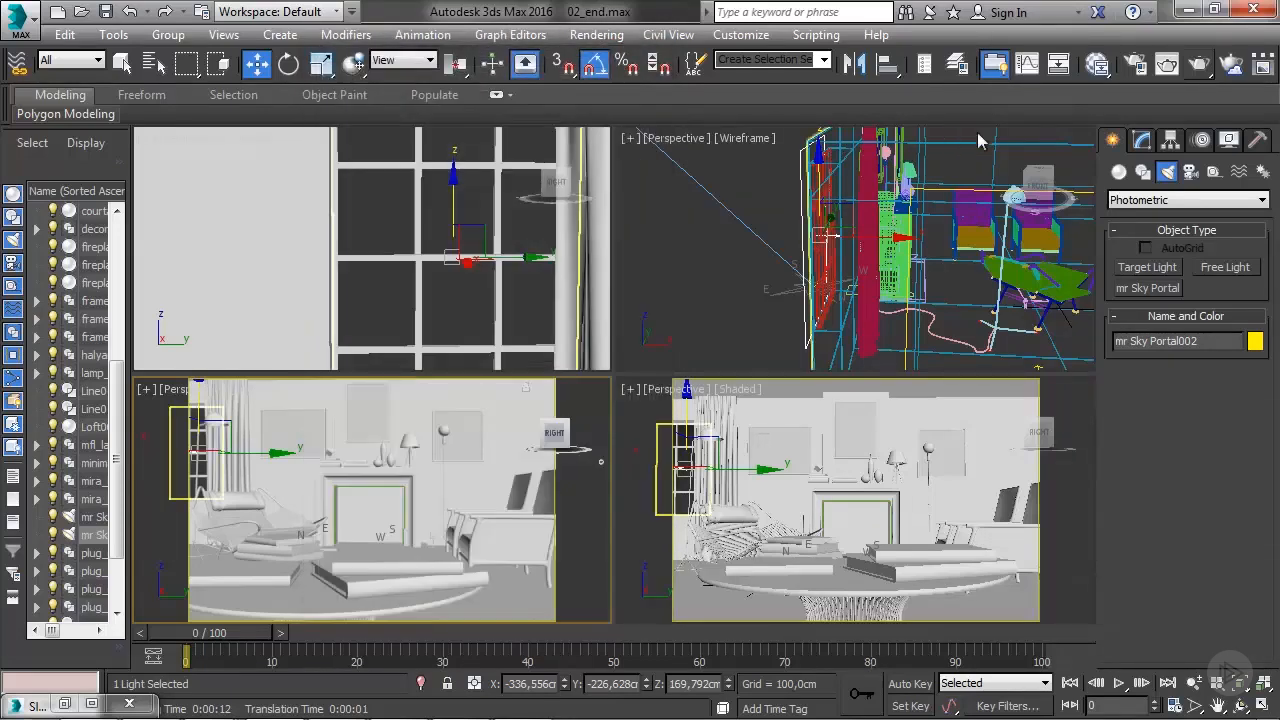
pyautogui.click(1167, 63)
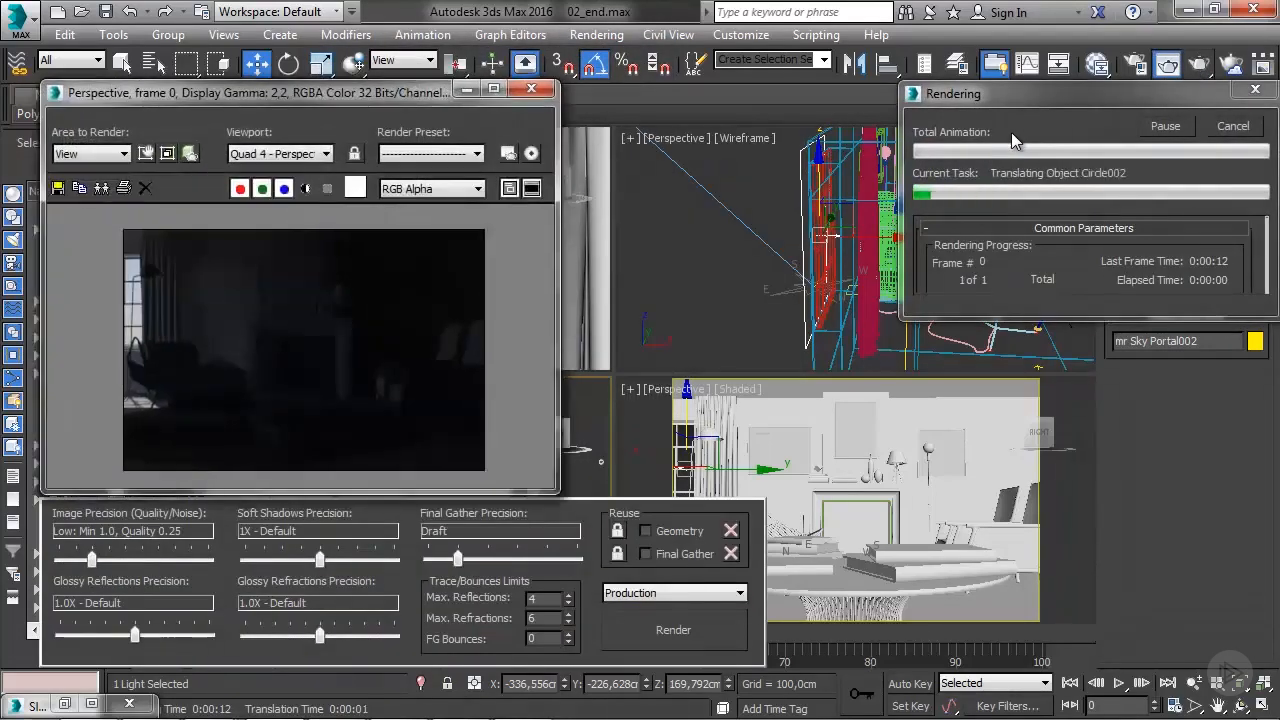